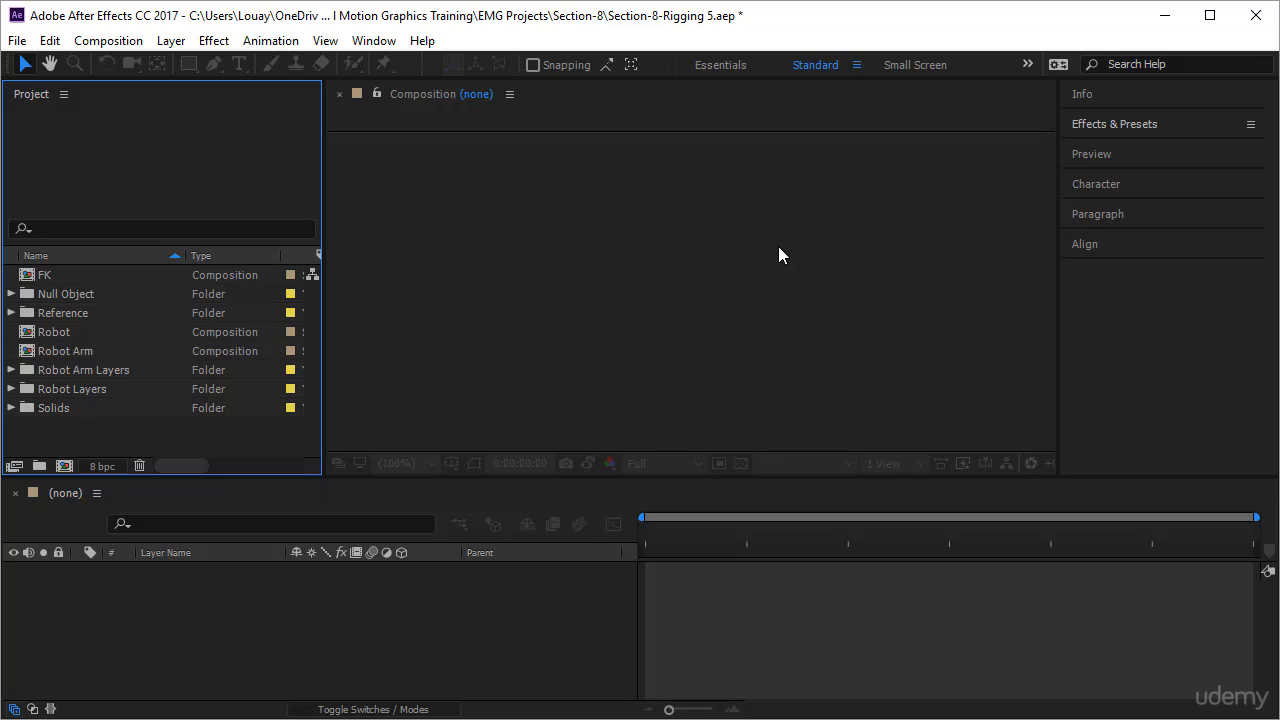
# Choose the Robot-Animated Illustrator file from the Section-8-Assets folder for import
pyautogui.rightClick(197, 437)
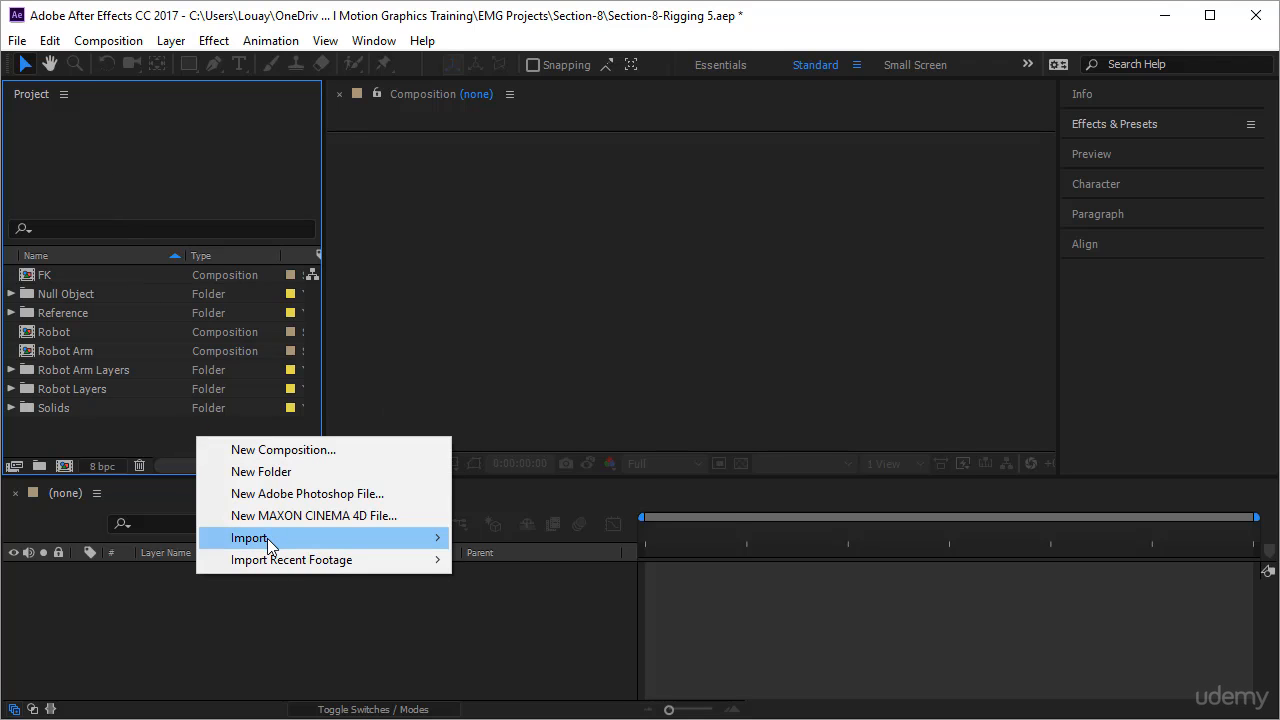
pyautogui.moveTo(267, 538)
pyautogui.click(531, 534)
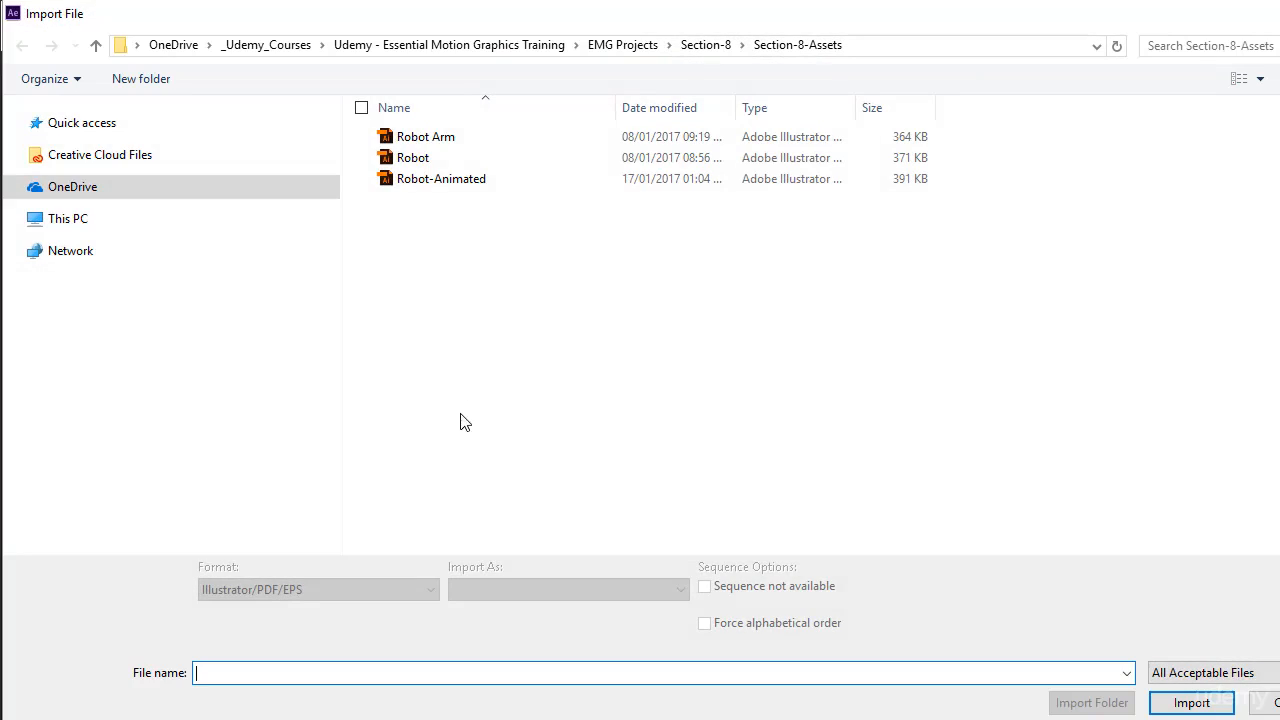
pyautogui.click(425, 178)
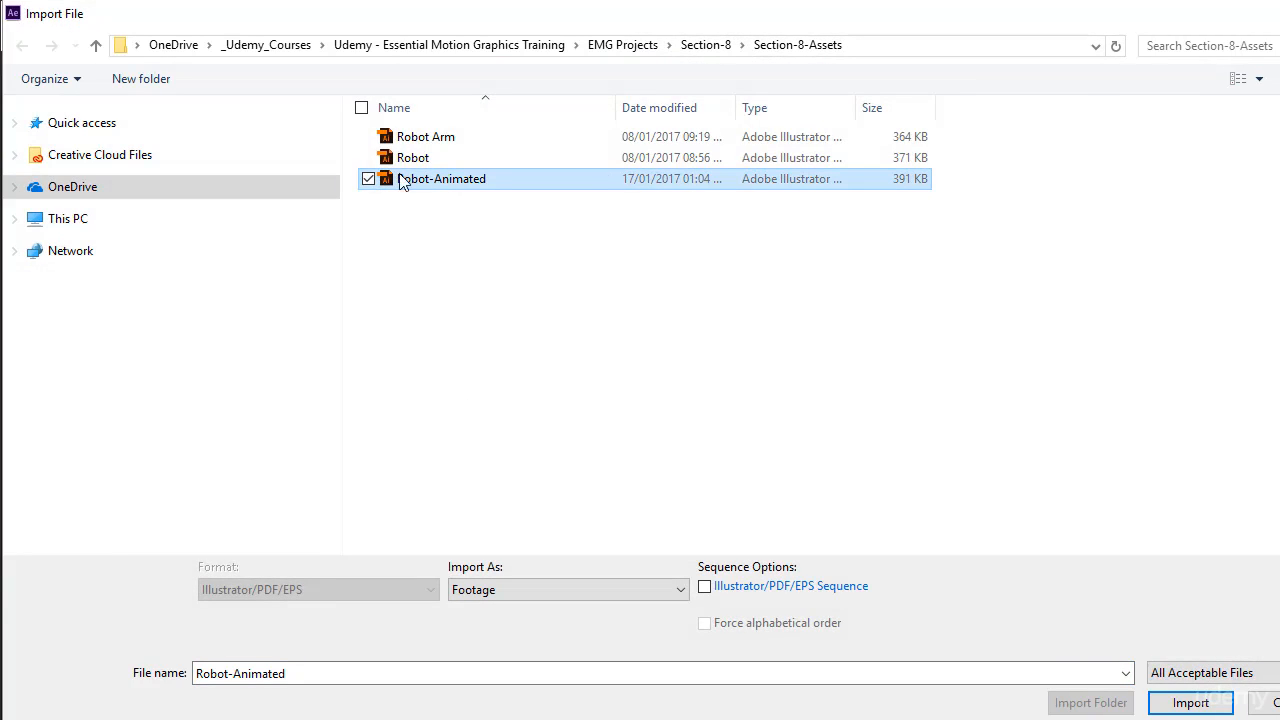
pyautogui.click(1190, 703)
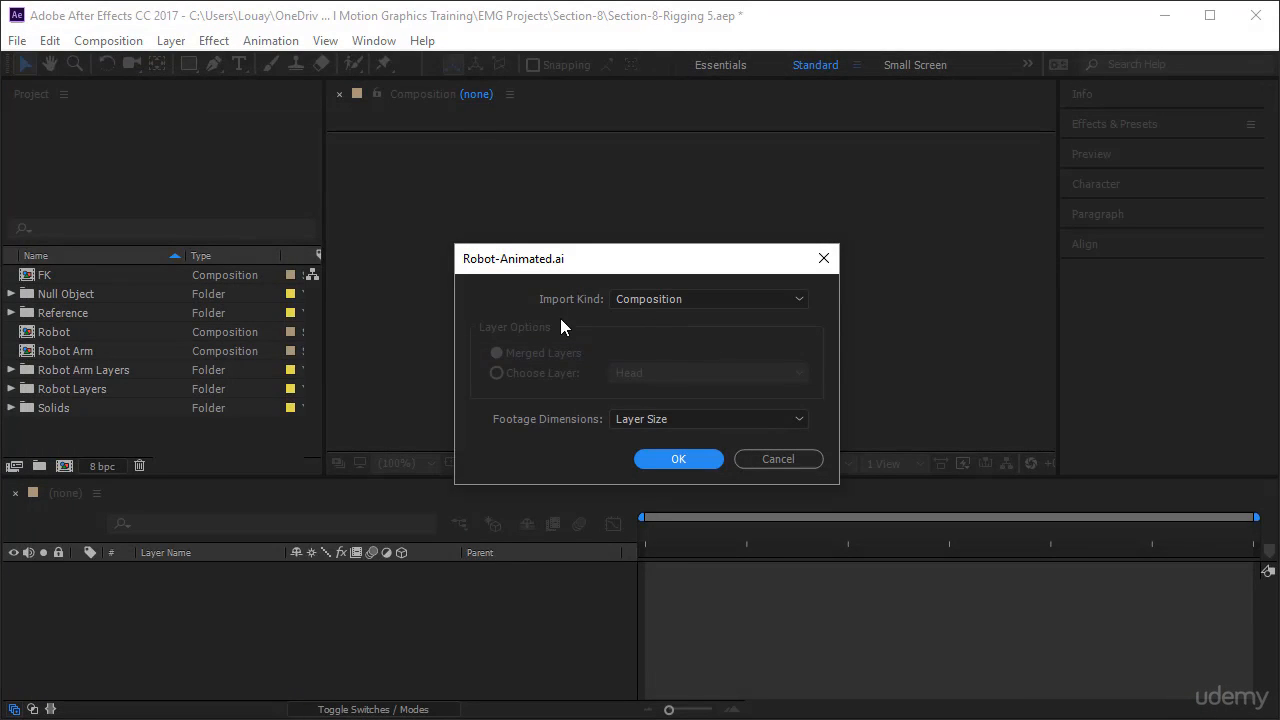
# Import Robot-Animated.ai with import kind Composition and footage dimensions set to Layer Size
pyautogui.click(637, 298)
pyautogui.click(681, 322)
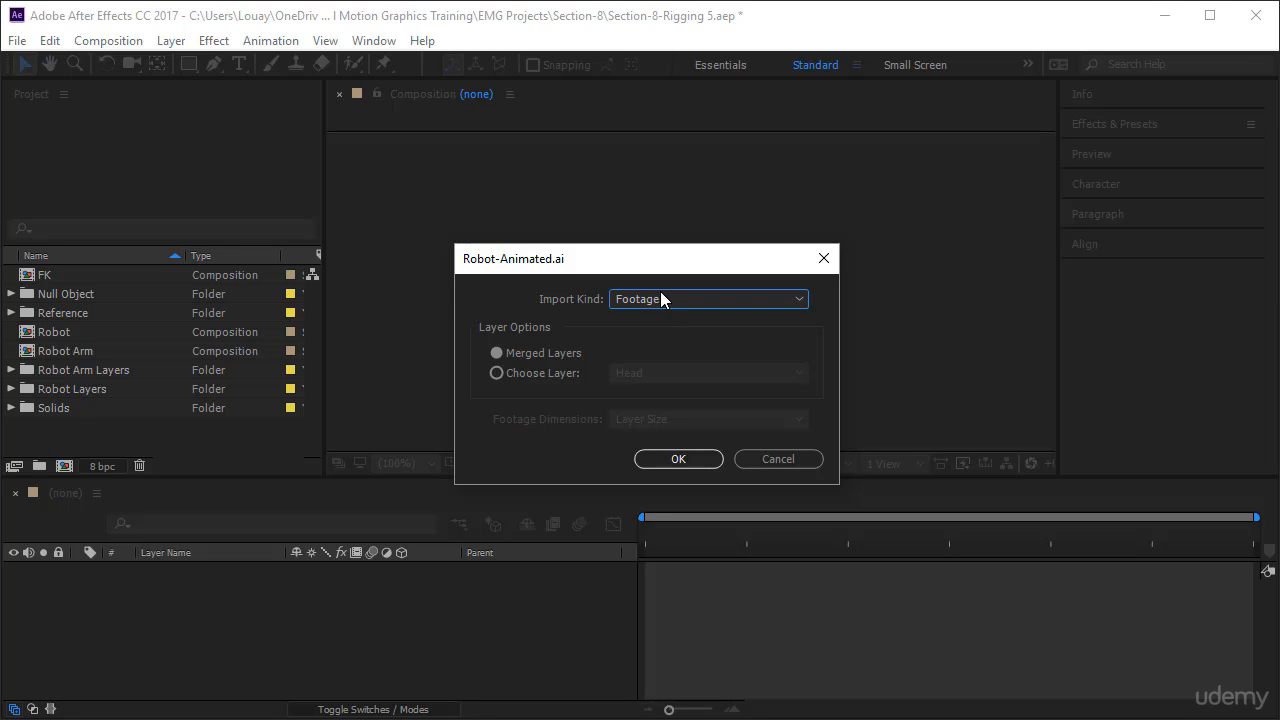
pyautogui.click(667, 299)
pyautogui.click(685, 344)
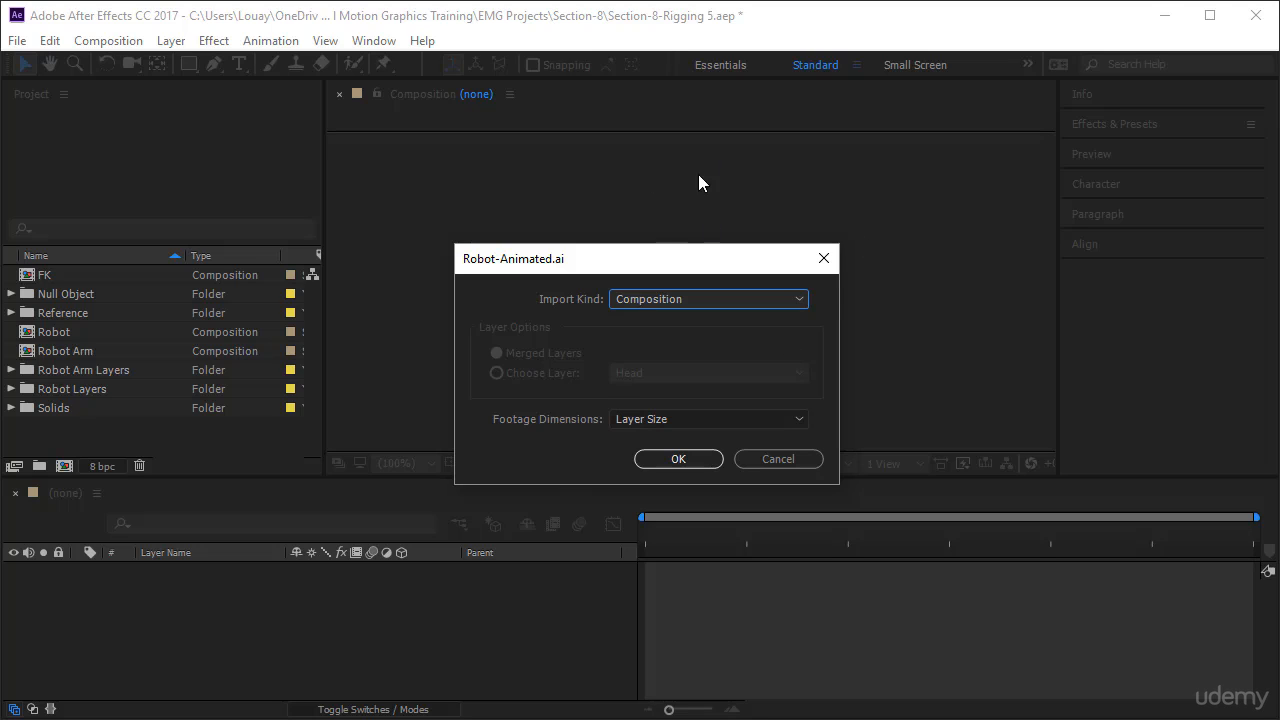
pyautogui.click(694, 419)
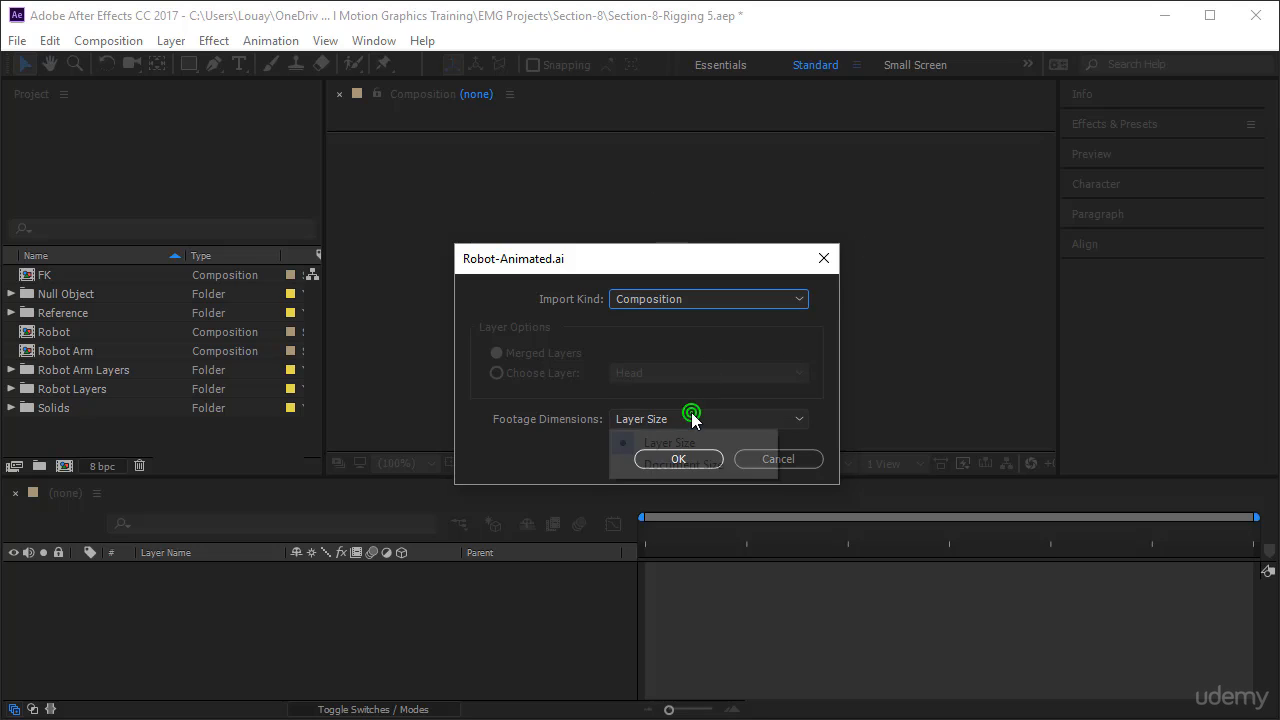
pyautogui.click(687, 464)
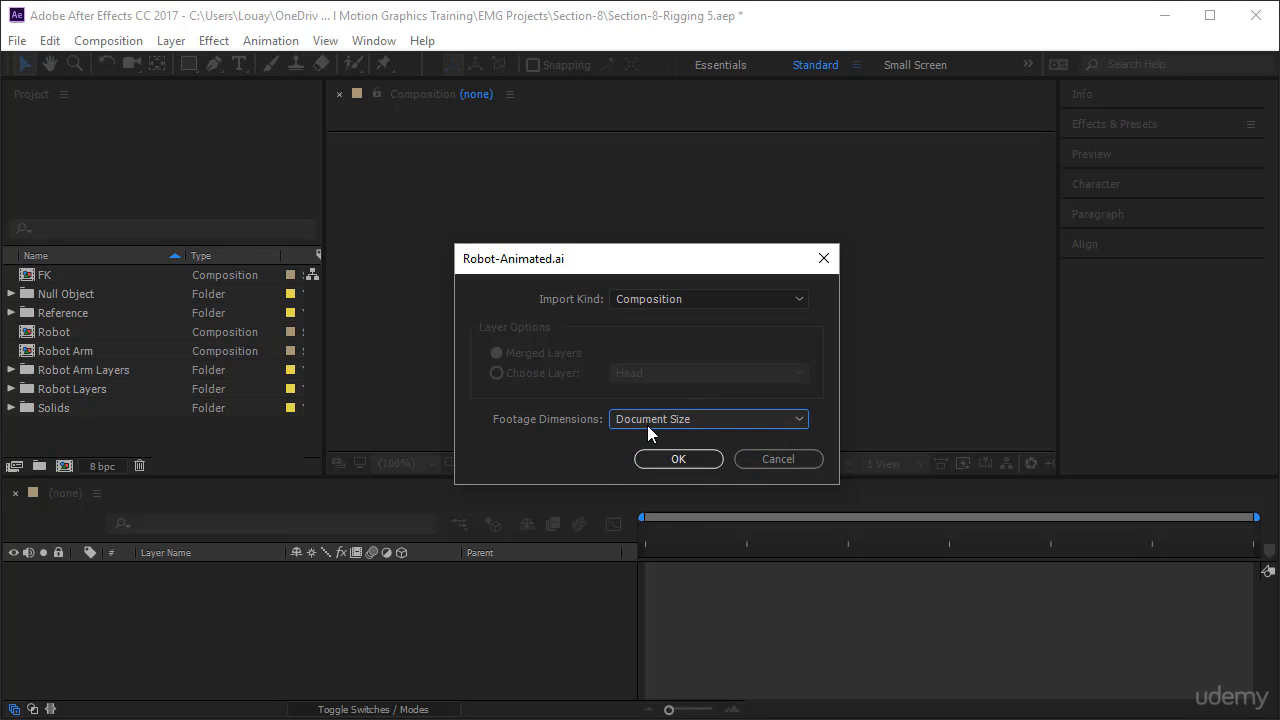
pyautogui.click(728, 420)
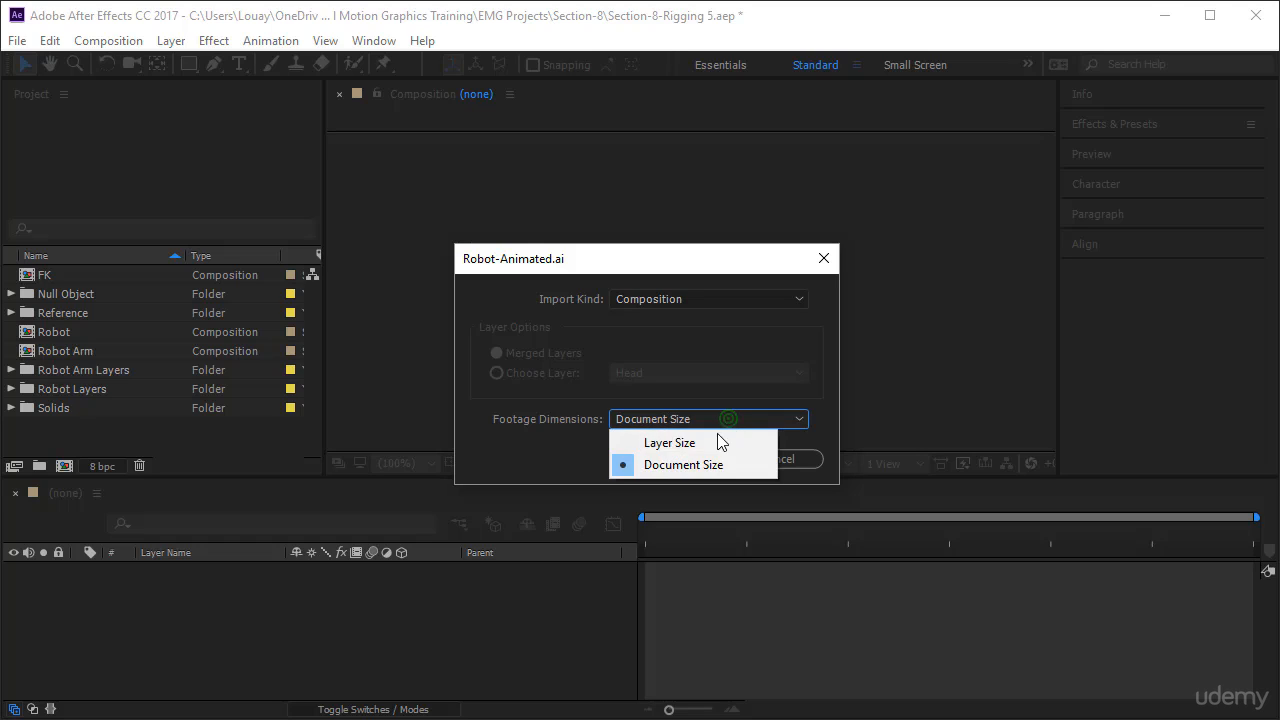
pyautogui.click(712, 438)
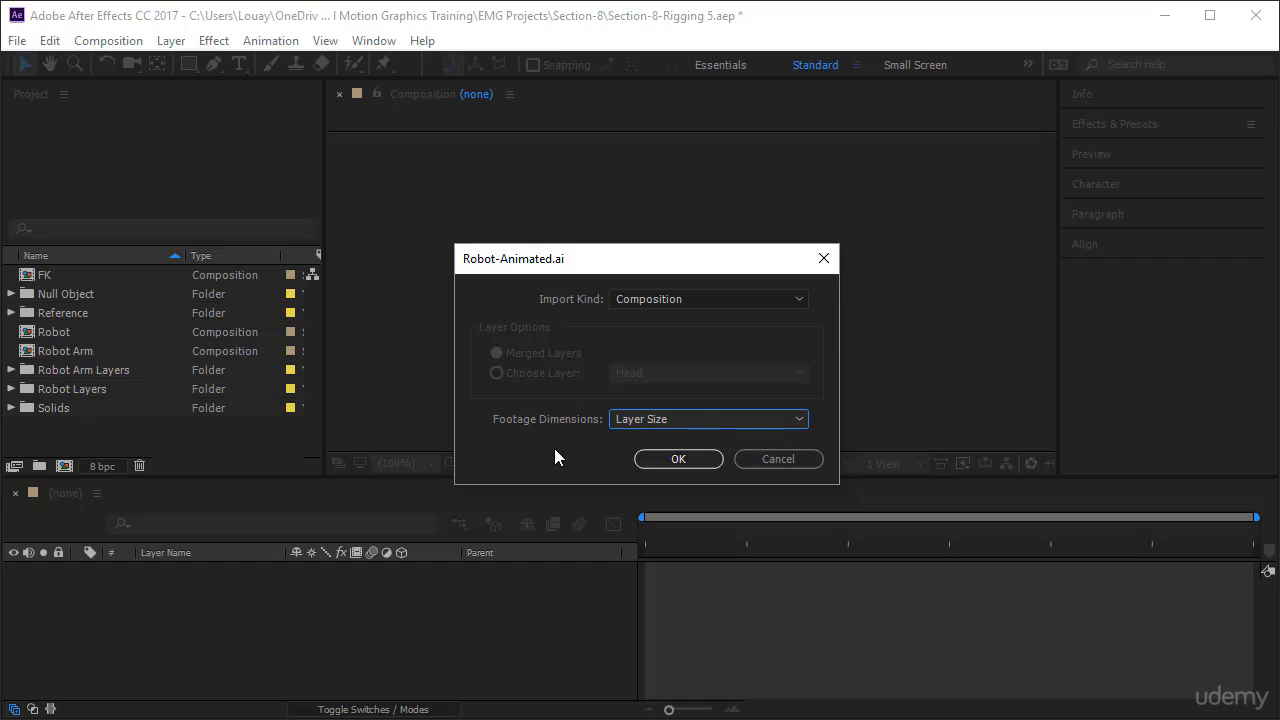
pyautogui.click(668, 458)
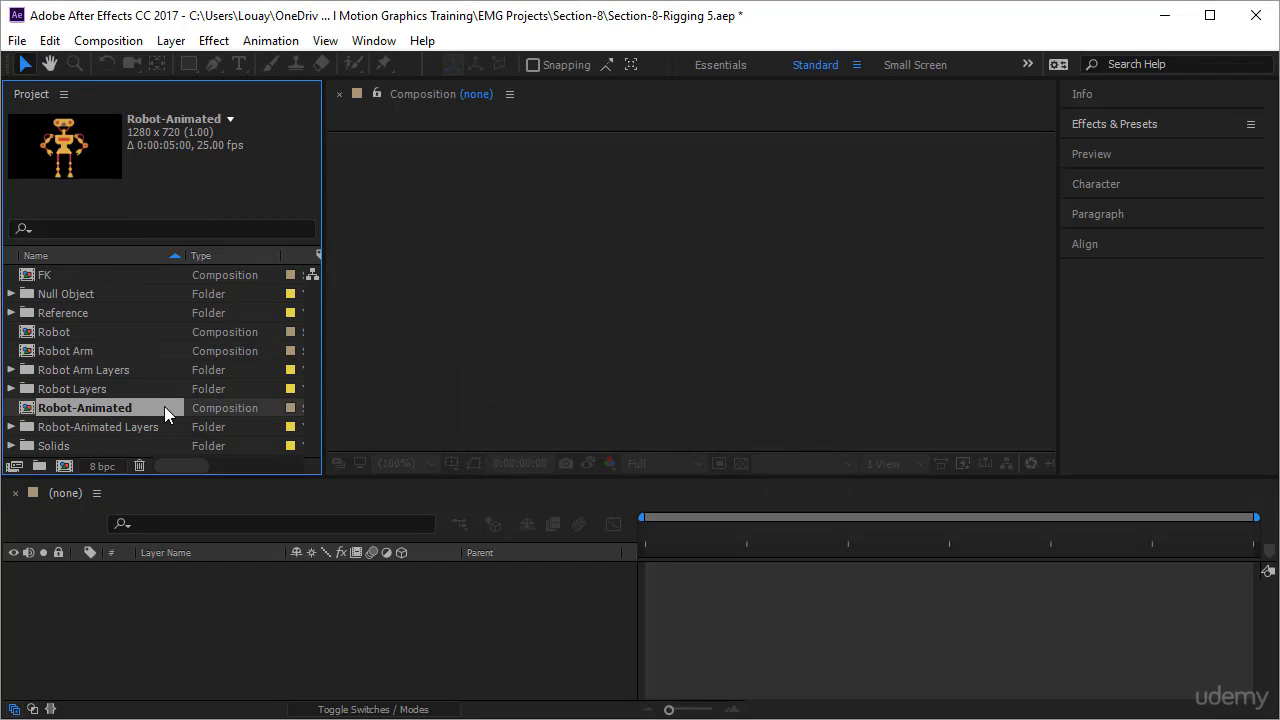
# Expand the Robot-Animated Layers folder and look through the imported body-part files
pyautogui.click(110, 425)
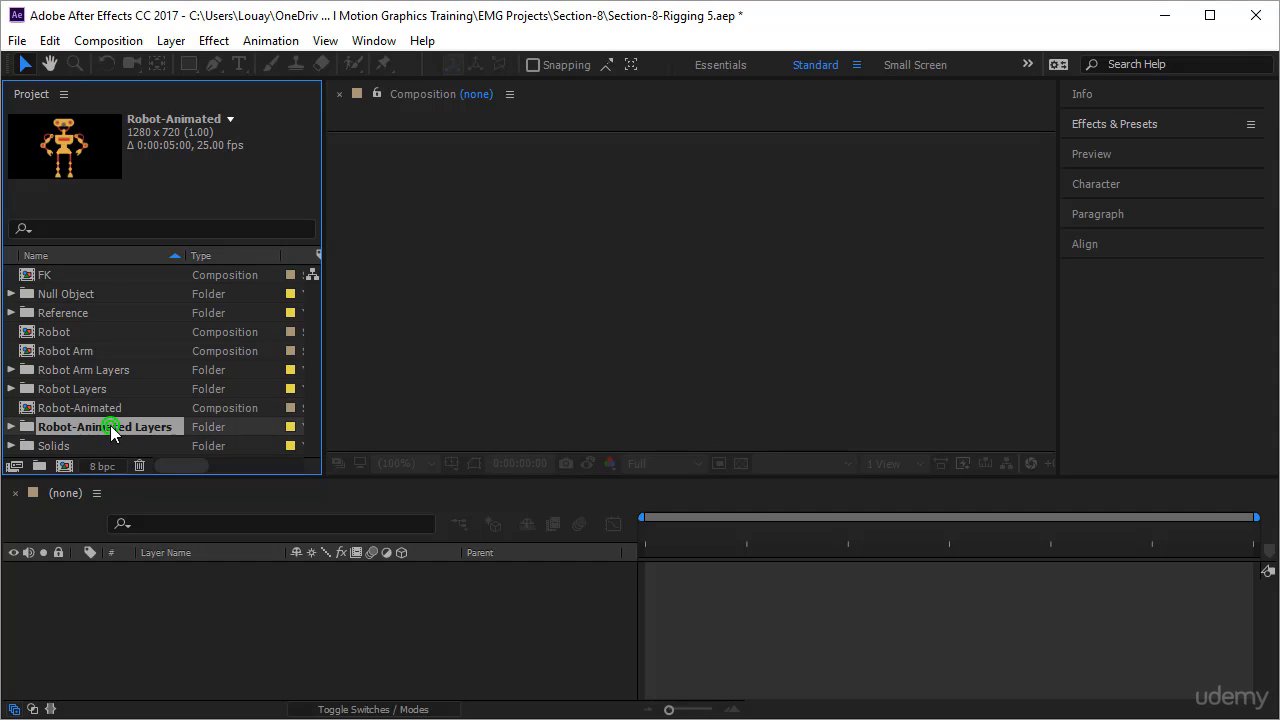
pyautogui.click(11, 426)
pyautogui.scroll(-2, 105, 330)
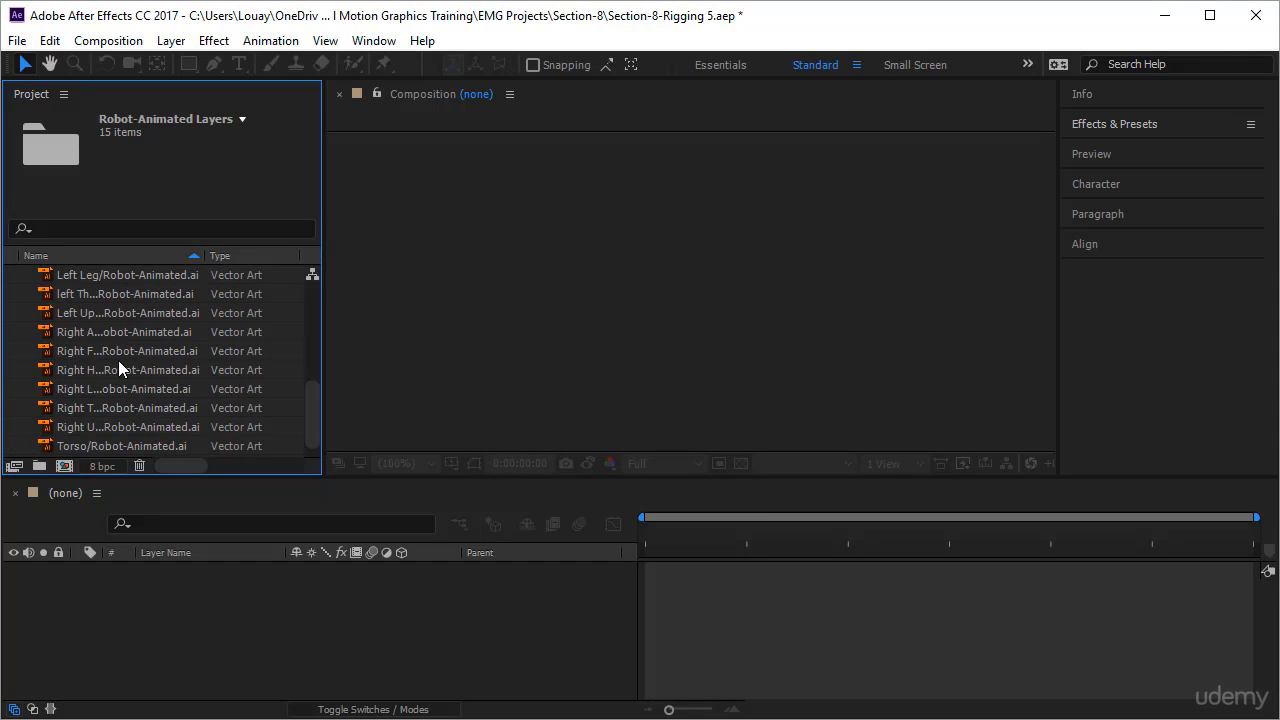
pyautogui.scroll(3, 120, 365)
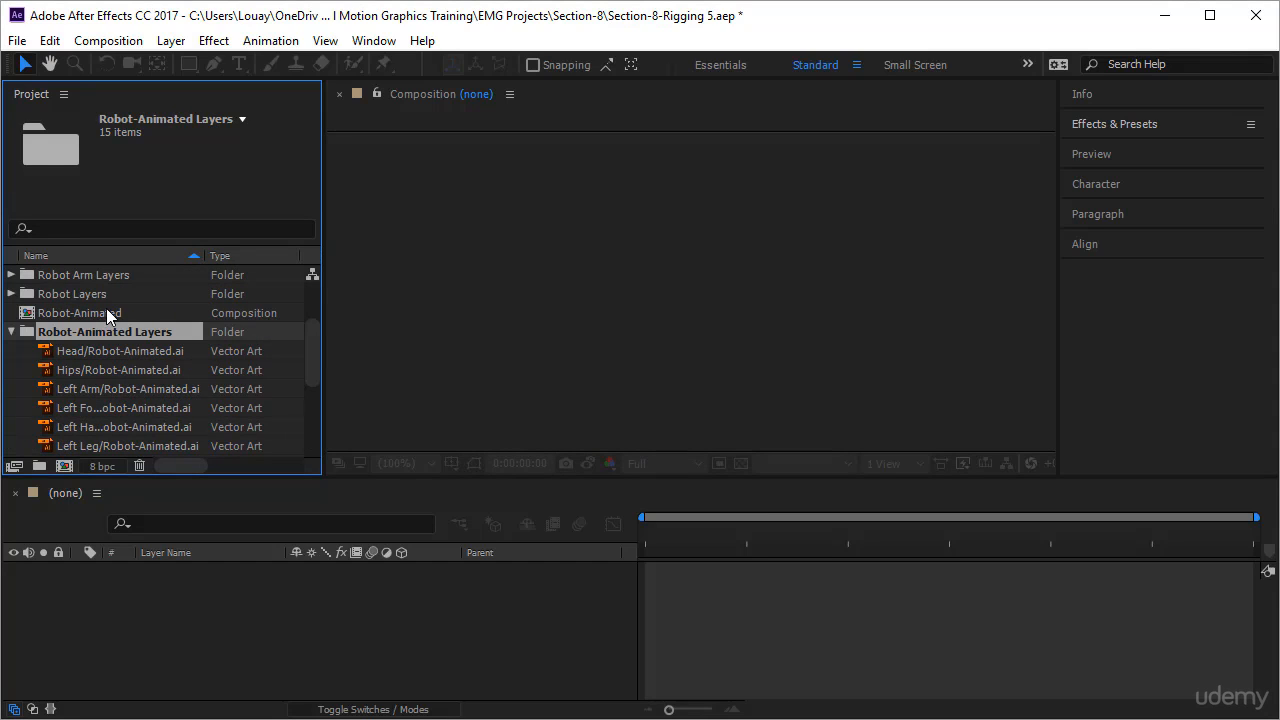
# Open the Robot-Animated composition and try selecting the robot's parts in the viewer
pyautogui.doubleClick(106, 311)
pyautogui.click(687, 330)
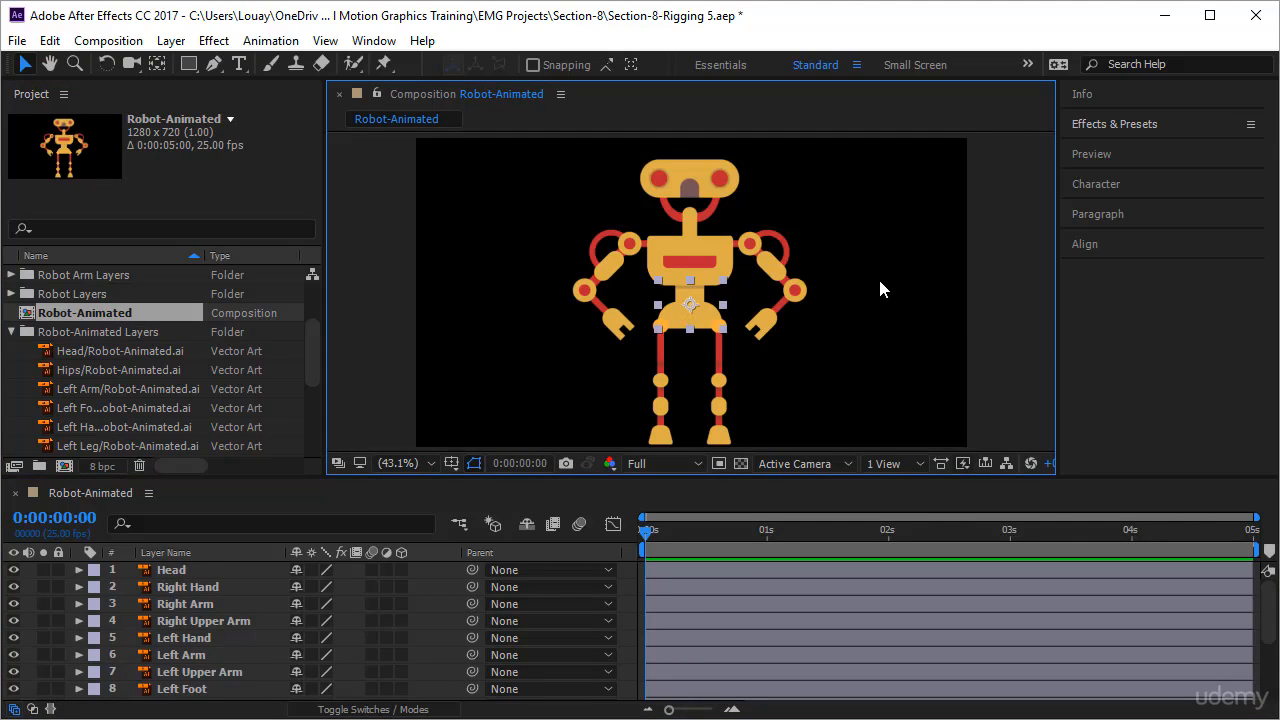
pyautogui.moveTo(838, 148); pyautogui.dragTo(552, 440)
pyautogui.click(849, 383)
# Try scaling all the separate robot layers together to 66%
pyautogui.click(245, 571)
pyautogui.hotkey('ctrl', 'a')
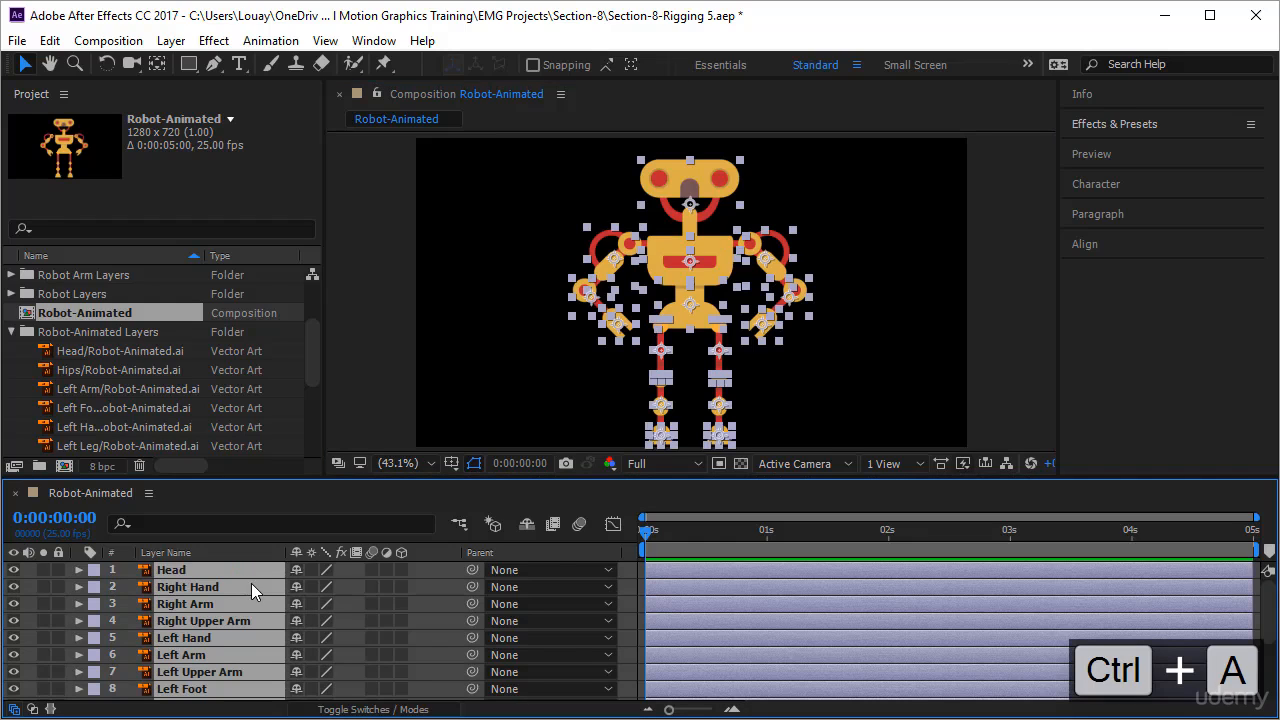
pyautogui.press('s')
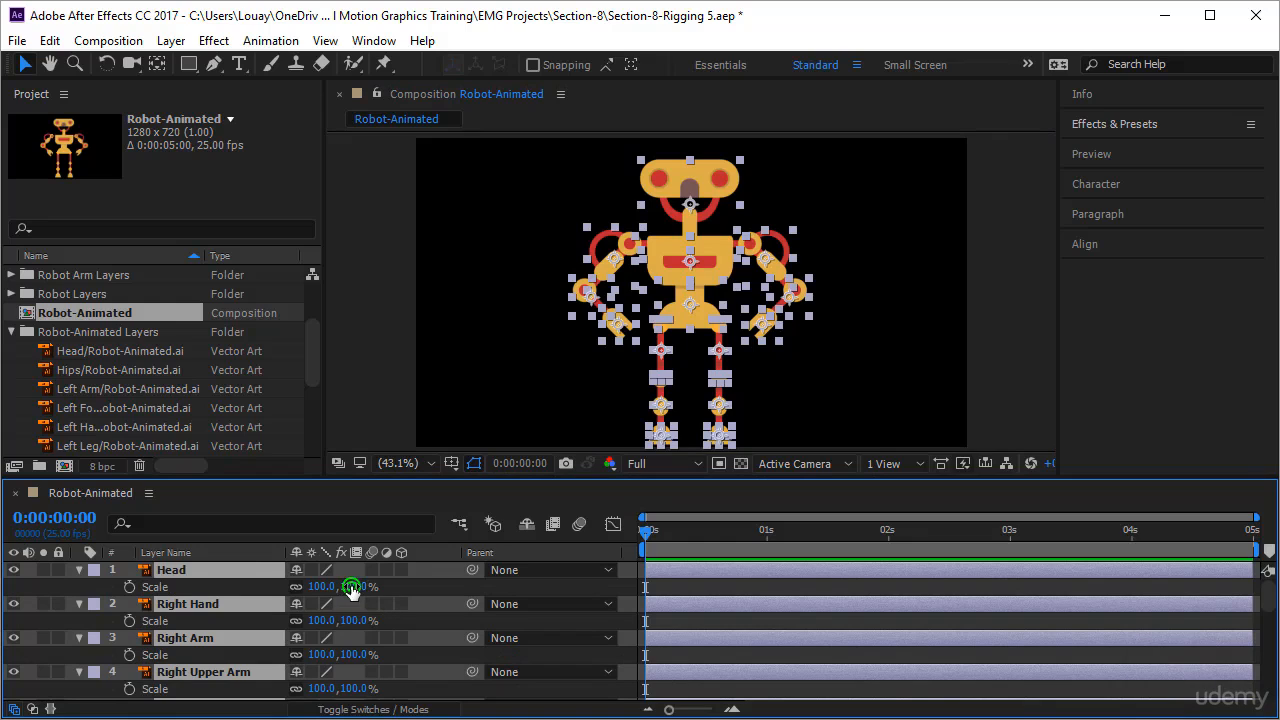
pyautogui.moveTo(350, 587)
pyautogui.mouseDown()
pyautogui.moveTo(305, 600)
pyautogui.moveTo(330, 598)
pyautogui.mouseUp()
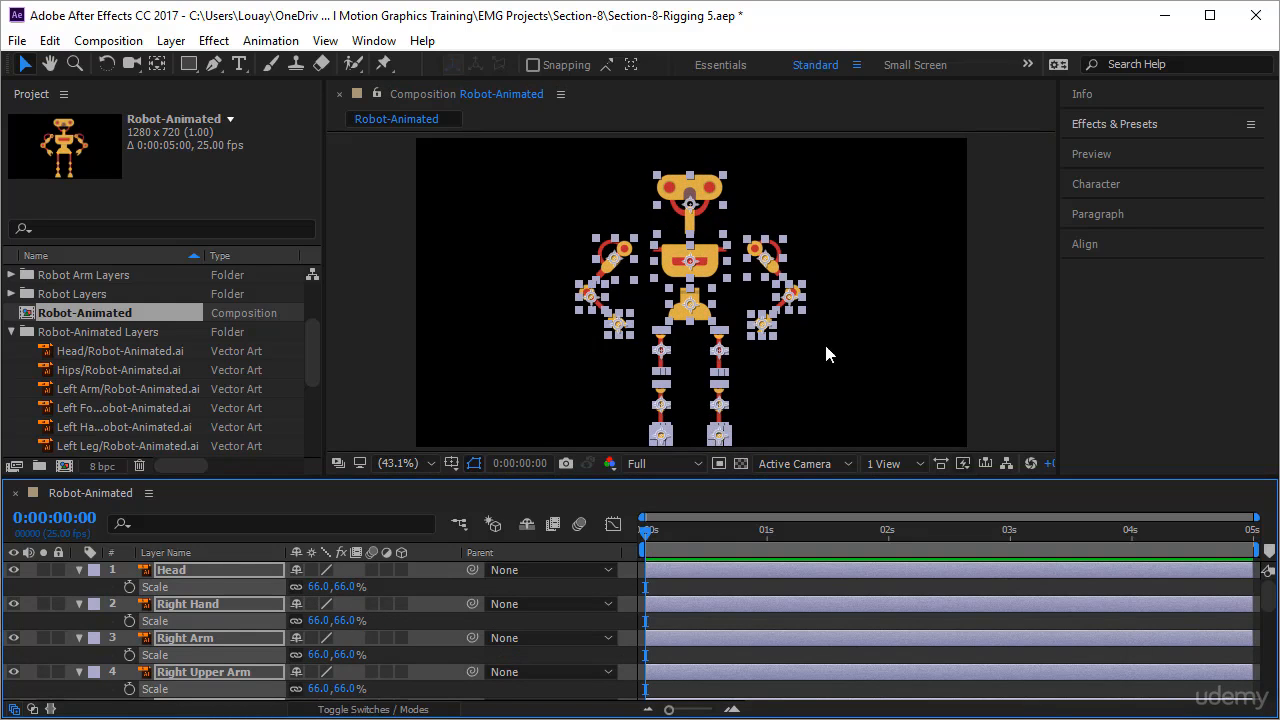
# Check the right arm parts one by one and undo the scaling of all the robot layers
pyautogui.click(821, 250)
pyautogui.click(776, 264)
pyautogui.click(793, 300)
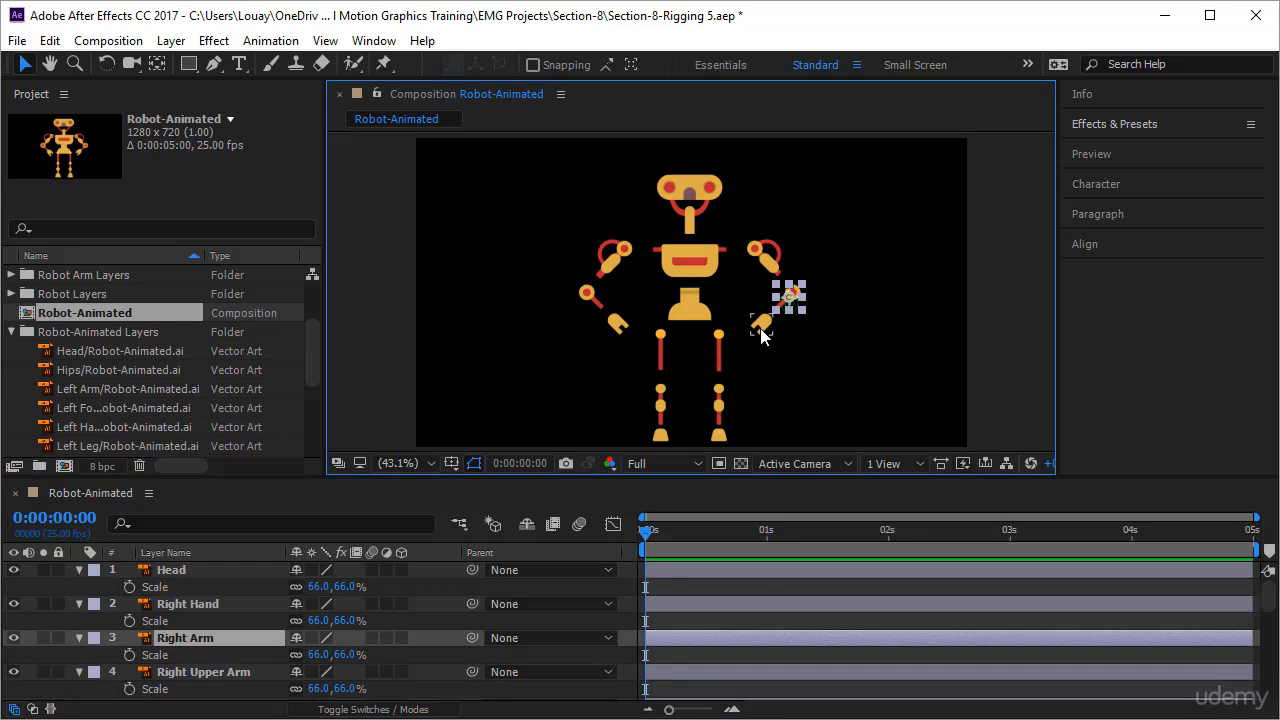
pyautogui.click(762, 332)
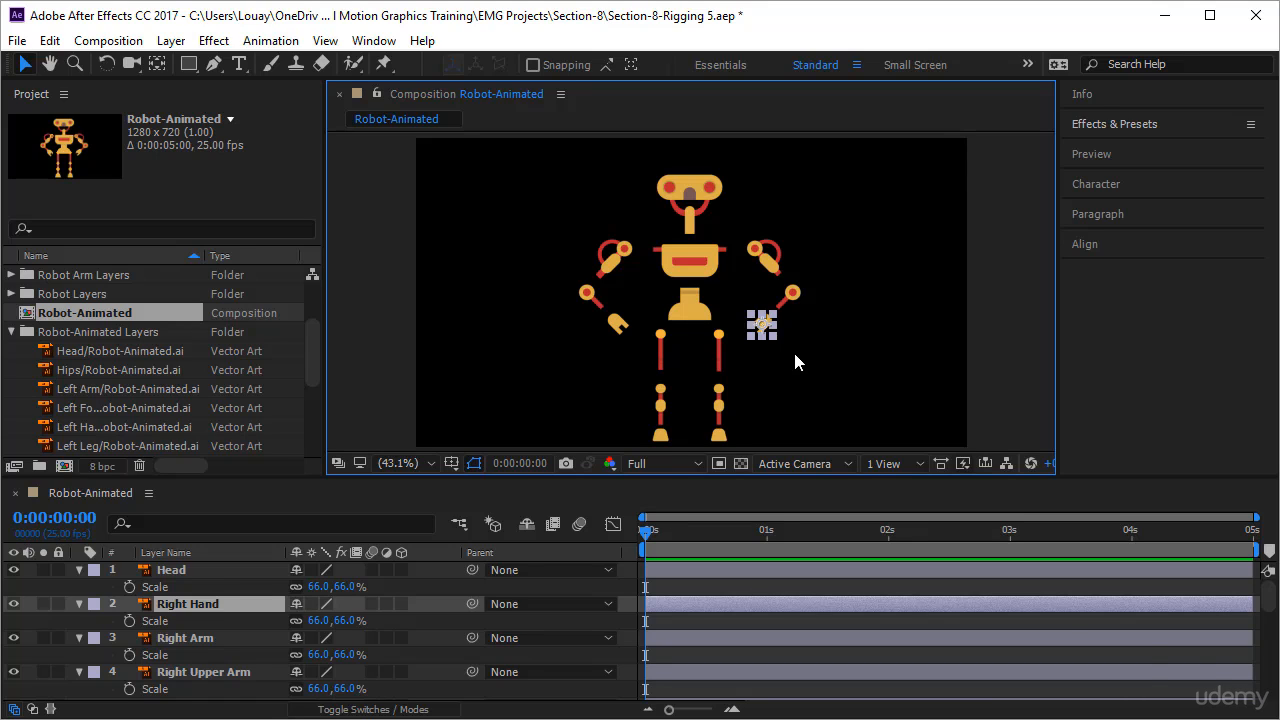
pyautogui.hotkey('ctrl', 'z')
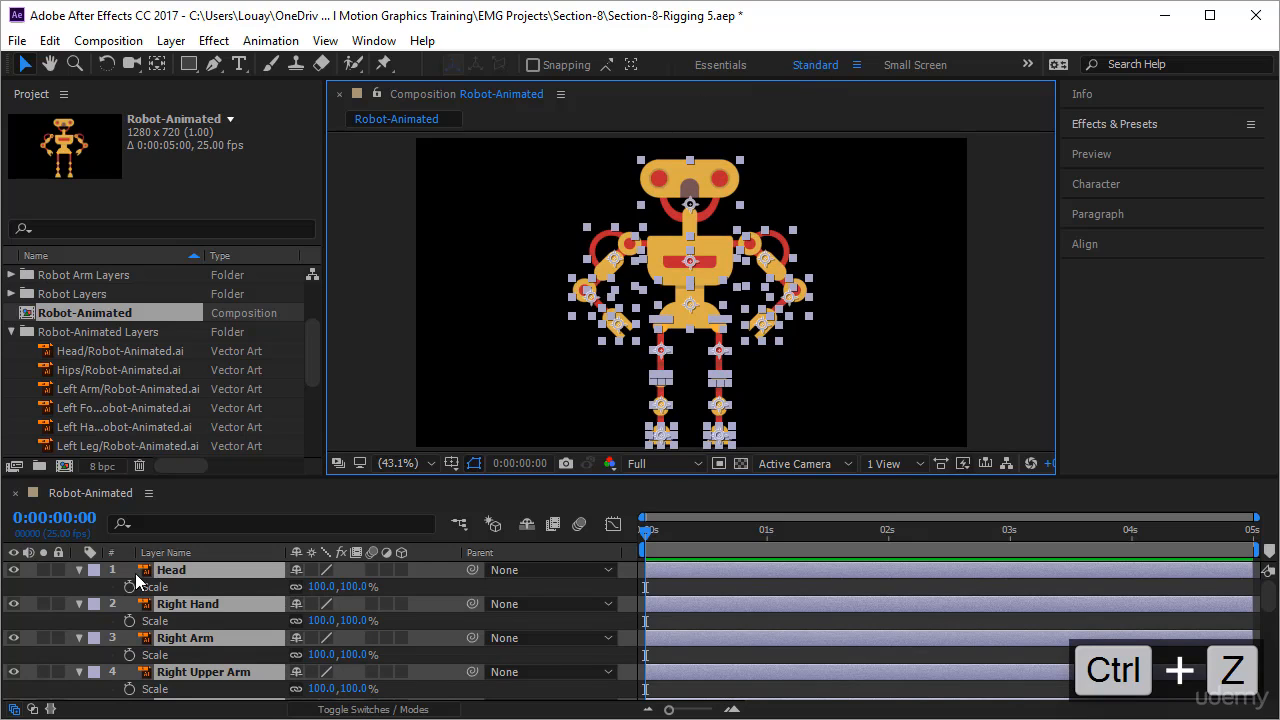
pyautogui.press('s')
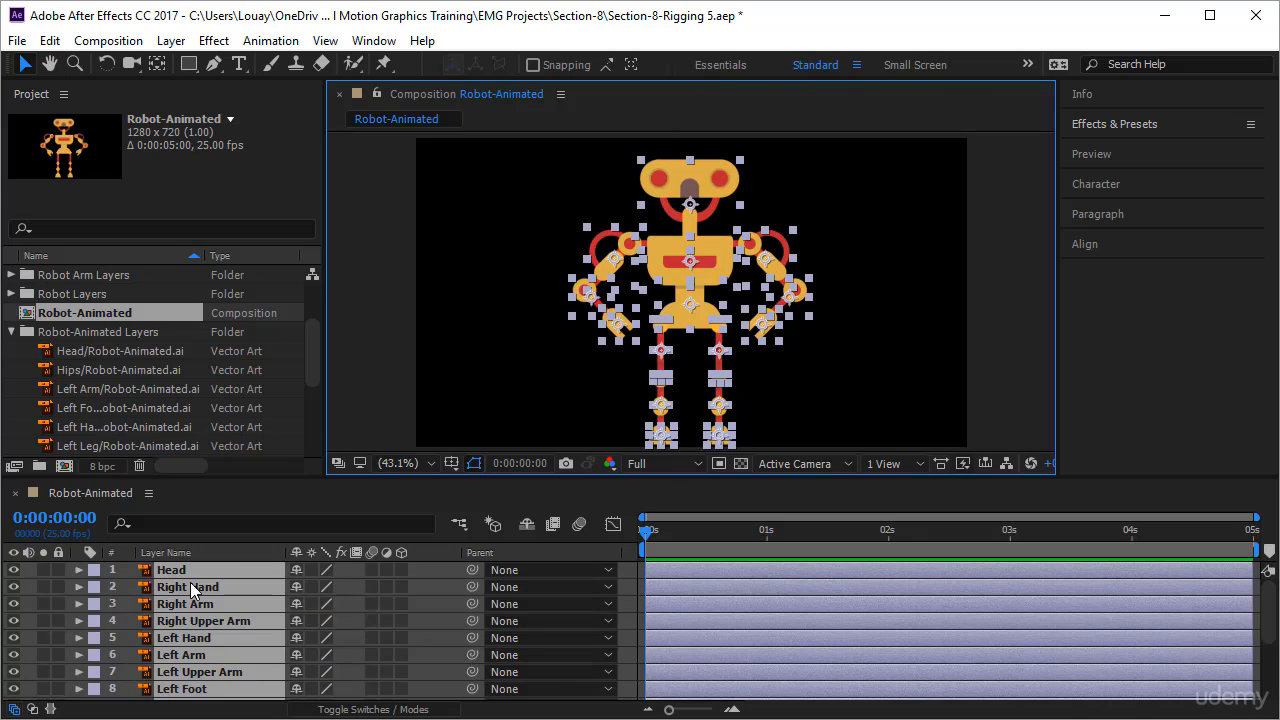
# Pre-compose all the robot layers into one new composition and test moving it upward, undoing the move
pyautogui.rightClick(190, 588)
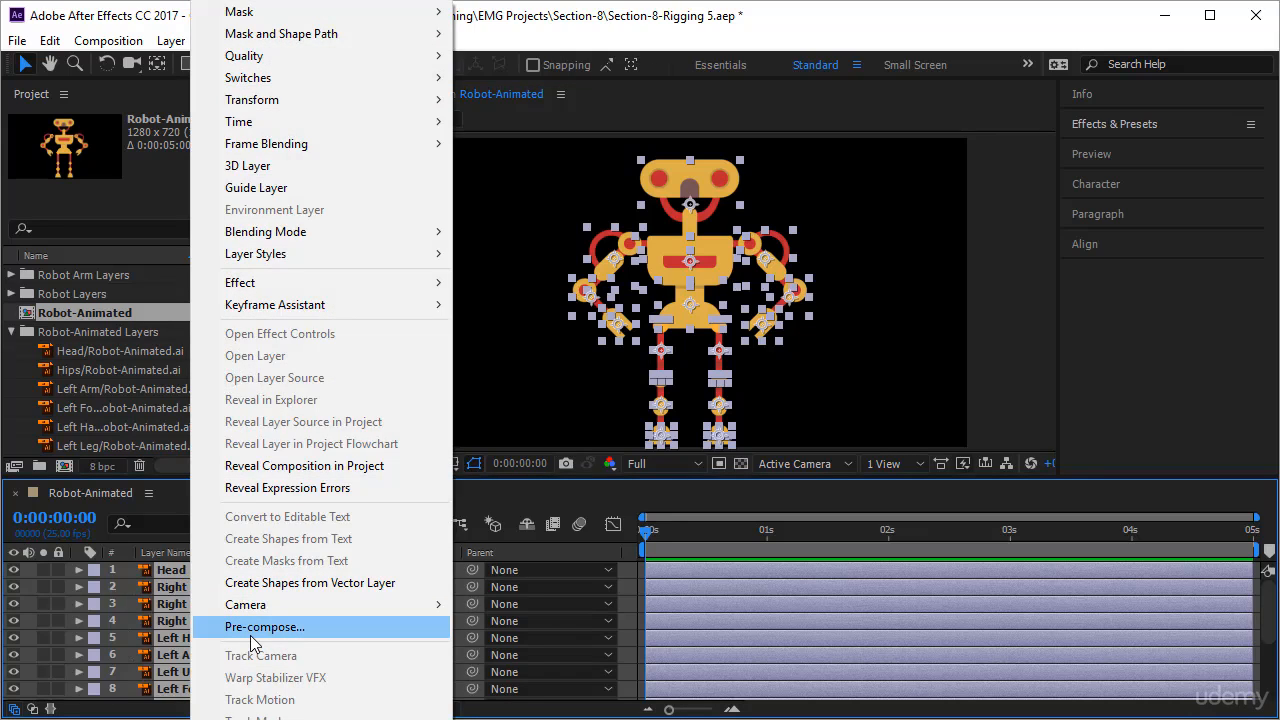
pyautogui.click(260, 627)
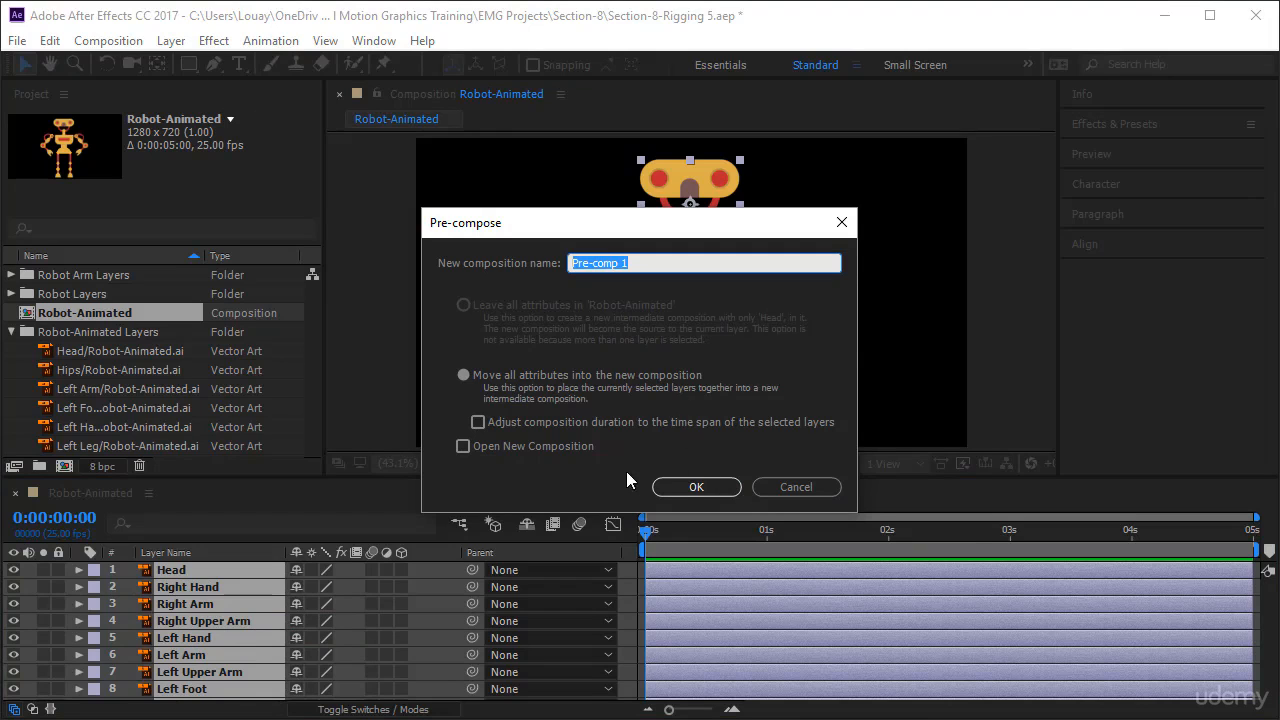
pyautogui.click(690, 487)
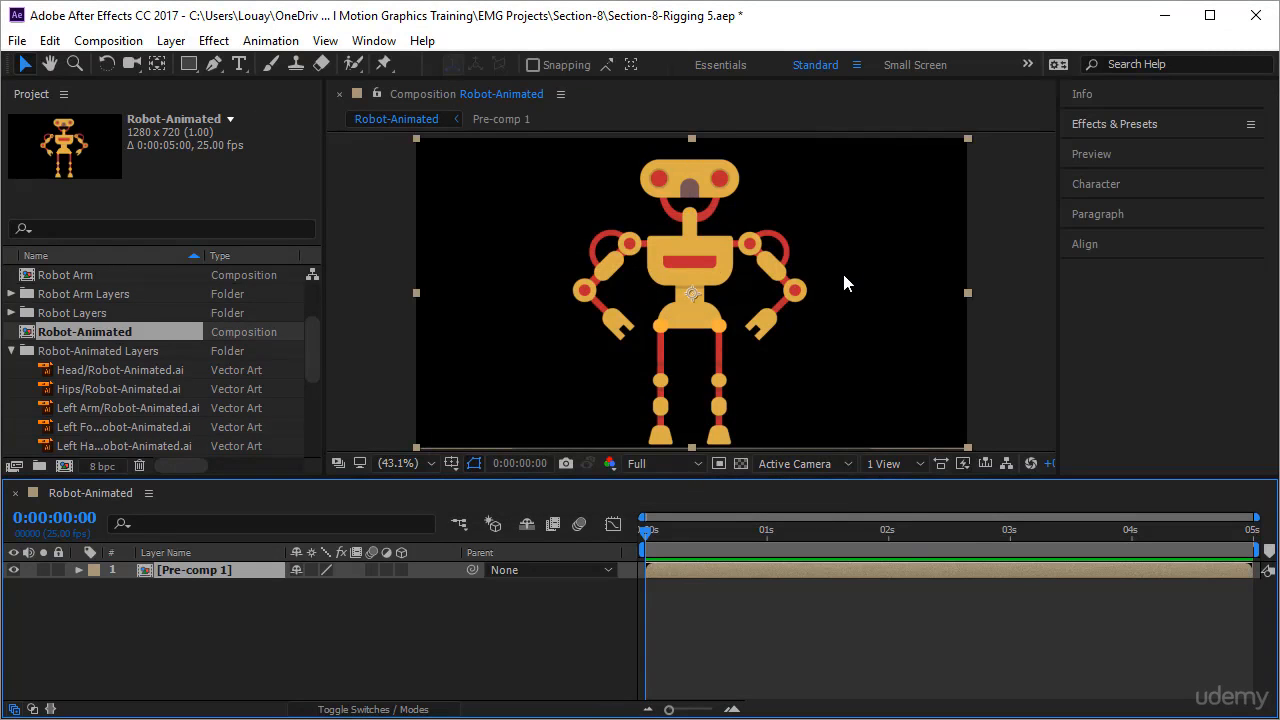
pyautogui.moveTo(762, 290); pyautogui.dragTo(764, 261)
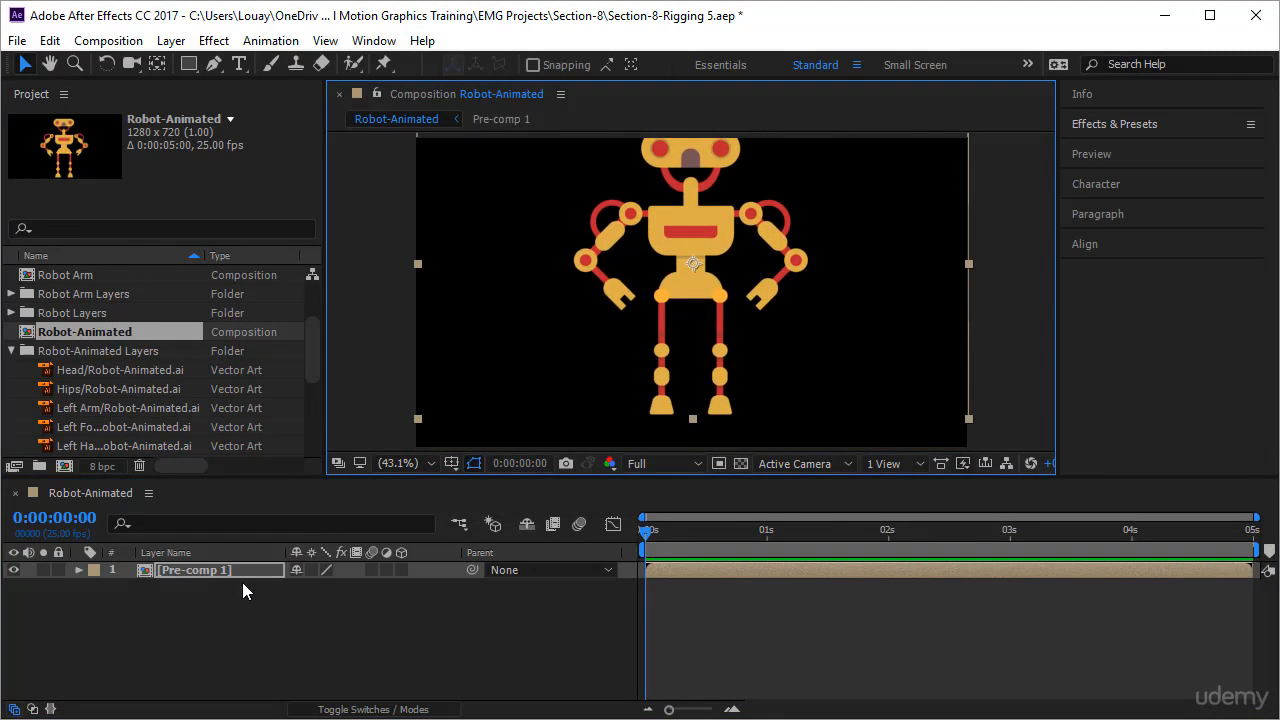
pyautogui.hotkey('ctrl', 'z')
# Try scaling the pre-composed robot to 65% and undo back to the separate robot layers
pyautogui.click(238, 574)
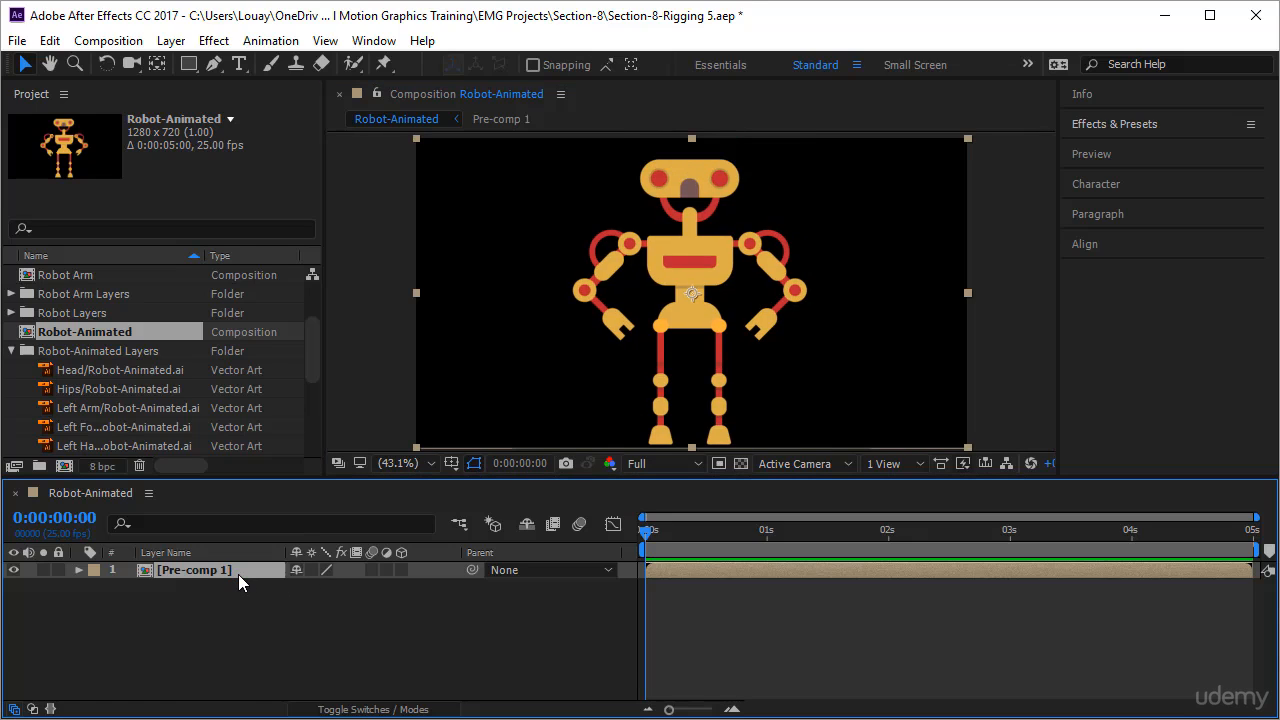
pyautogui.press('s')
pyautogui.moveTo(318, 587); pyautogui.dragTo(354, 605)
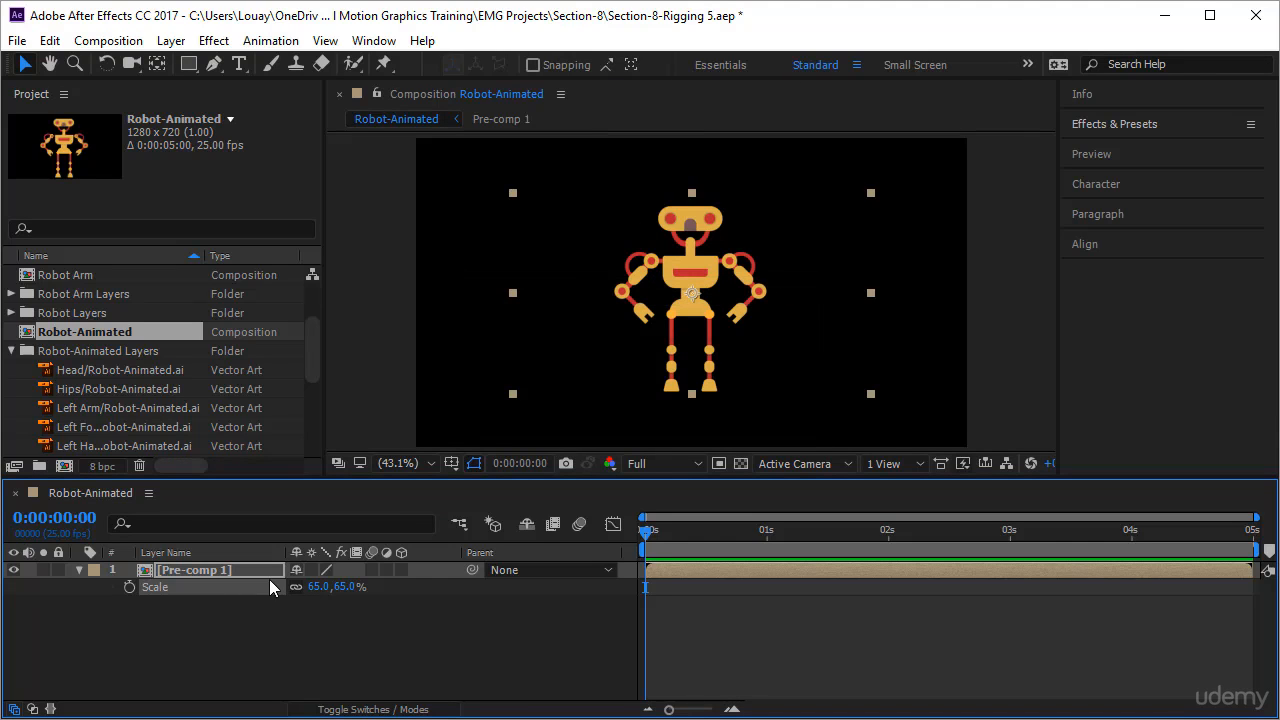
pyautogui.hotkey('ctrl', 'z')
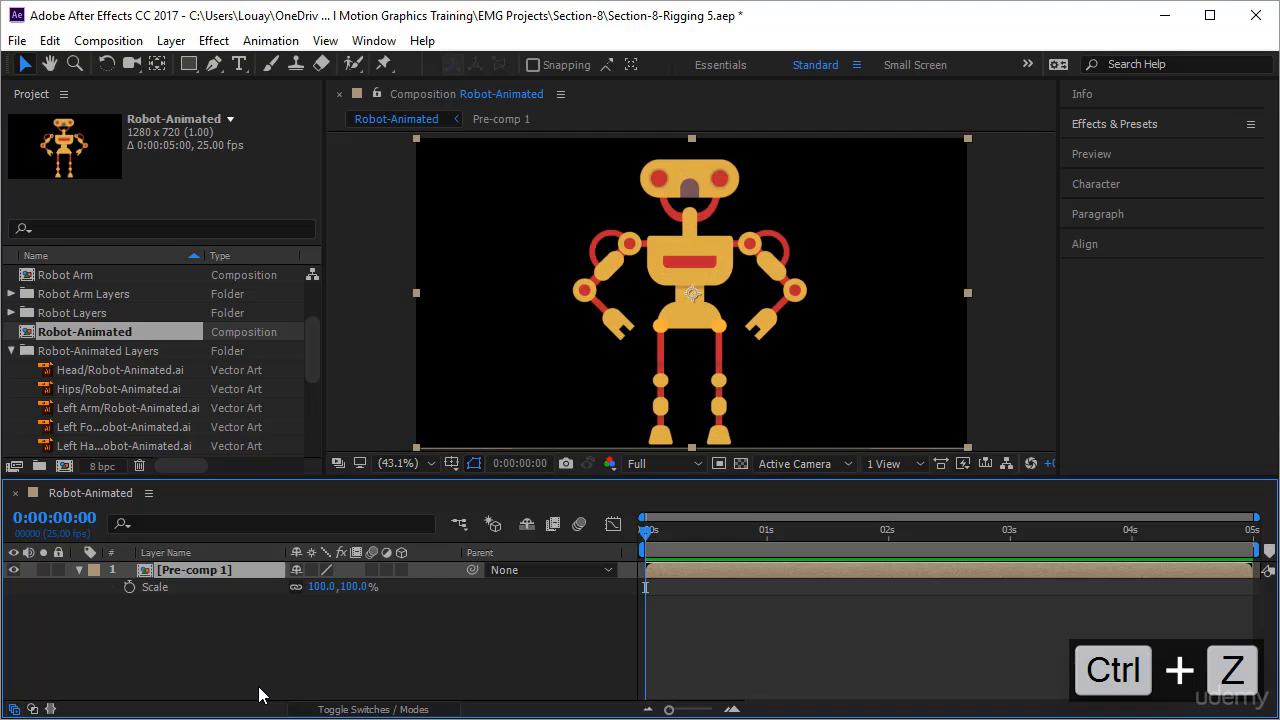
pyautogui.hotkey('ctrl', 'z')
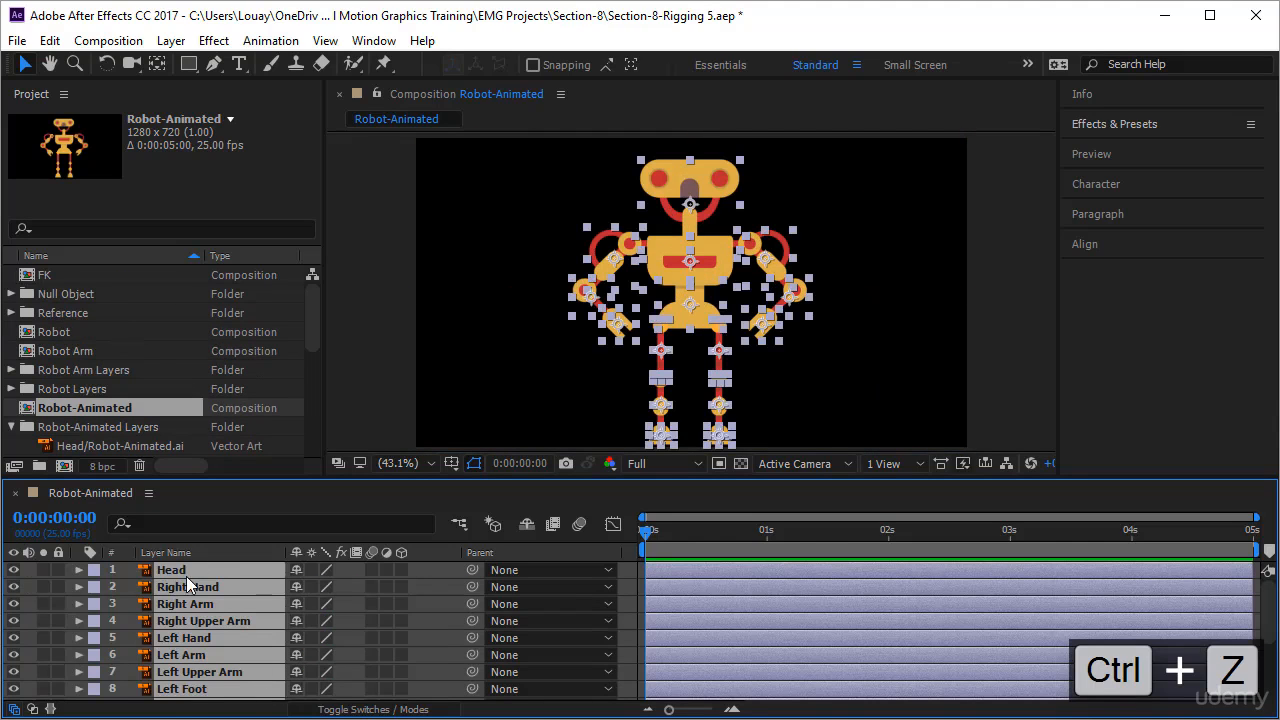
# Add a new null object to the Robot-Animated composition
pyautogui.click(172, 41)
pyautogui.moveTo(240, 27)
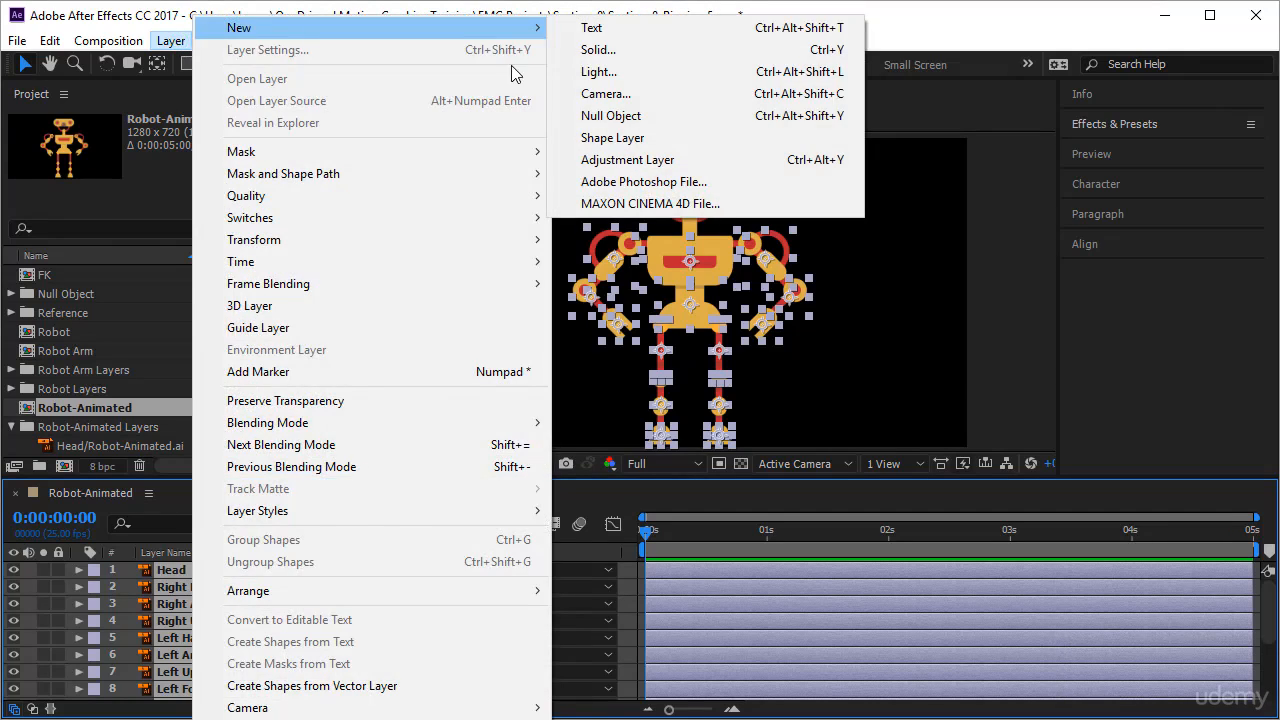
pyautogui.click(628, 116)
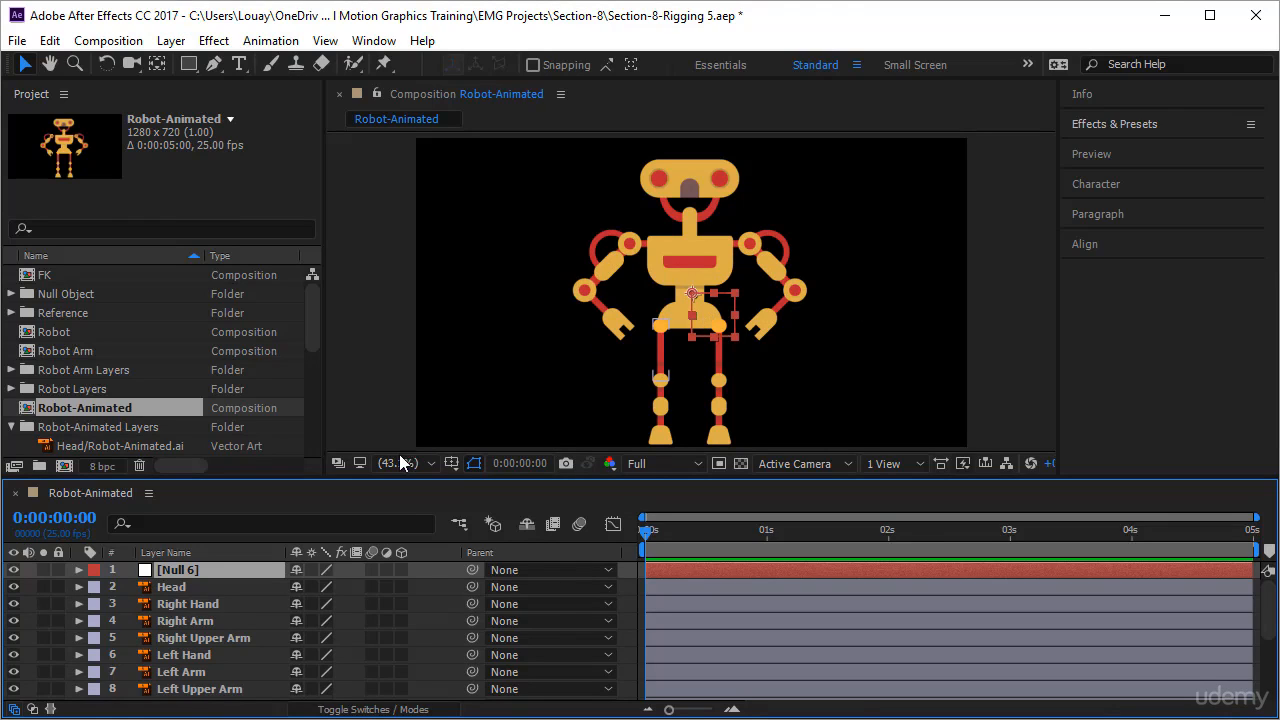
# Parent all the robot layers, from the head down, to the new null object
pyautogui.hotkey('ctrl', 'a')
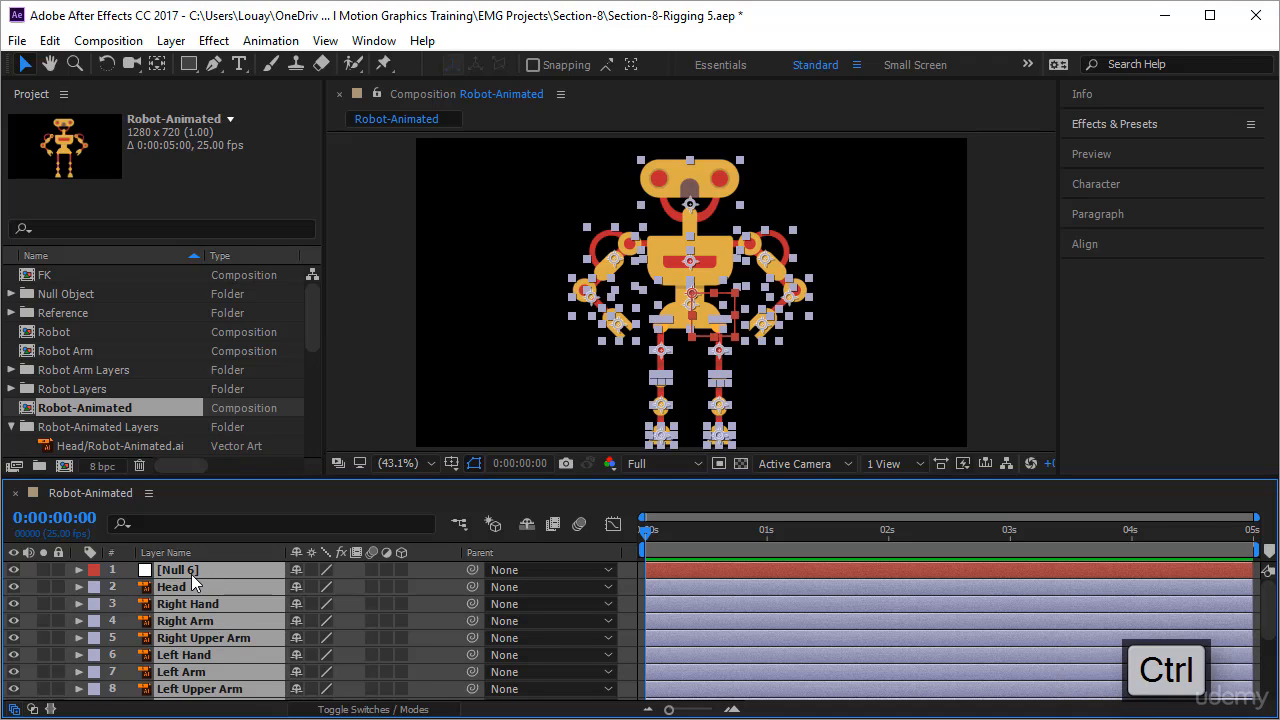
pyautogui.keyDown('ctrl'); pyautogui.click(191, 574); pyautogui.keyUp('ctrl')
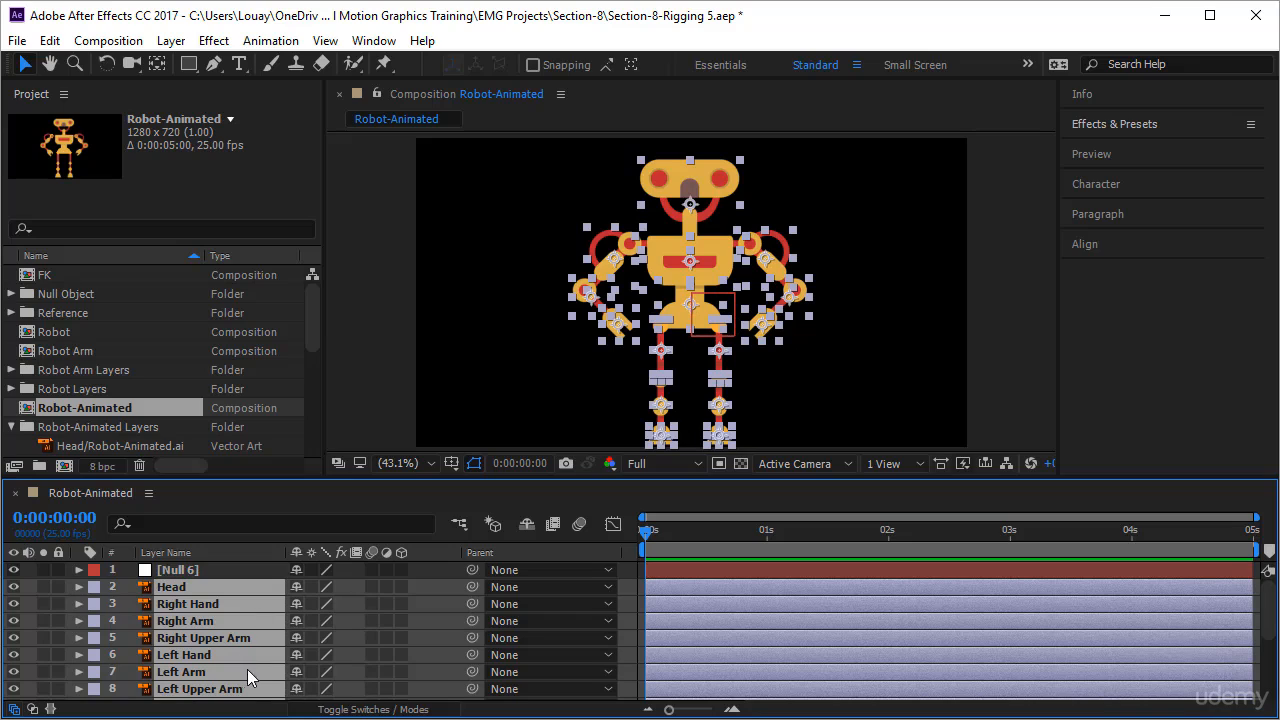
pyautogui.click(472, 584)
pyautogui.moveTo(472, 588); pyautogui.dragTo(213, 567)
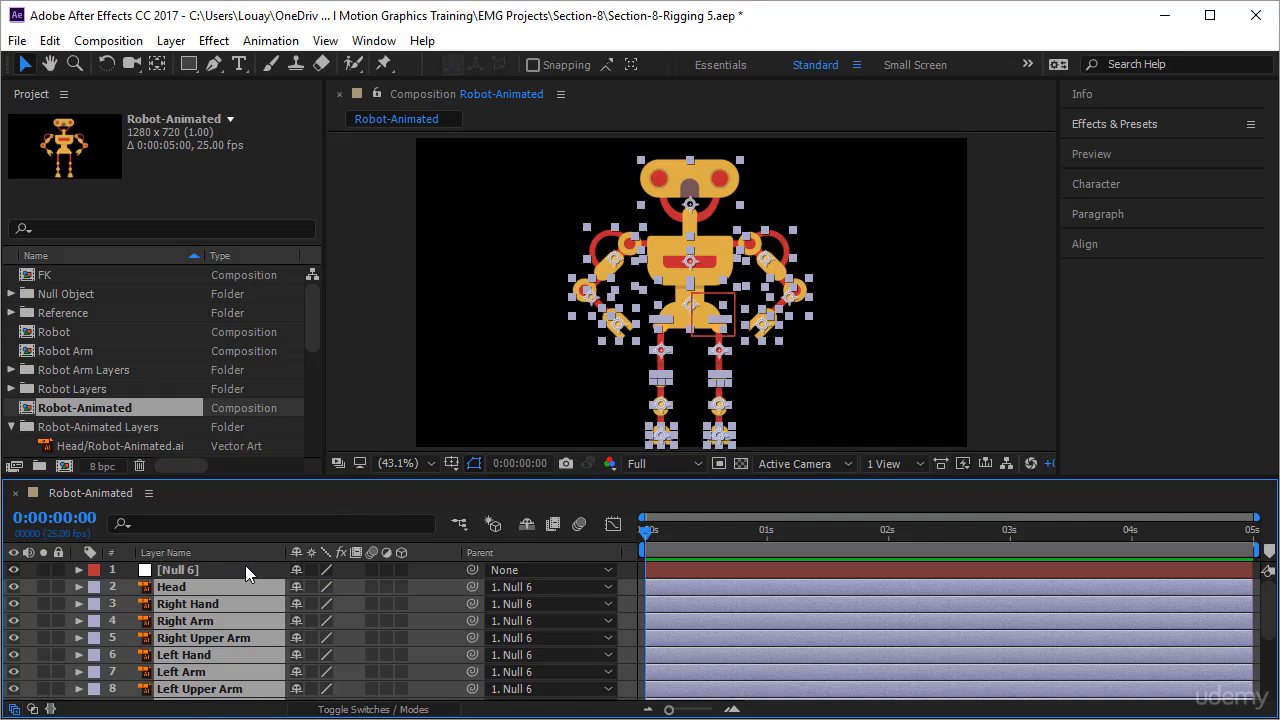
# Scale the null object to 44% and move it toward the left side of the composition frame
pyautogui.click(245, 568)
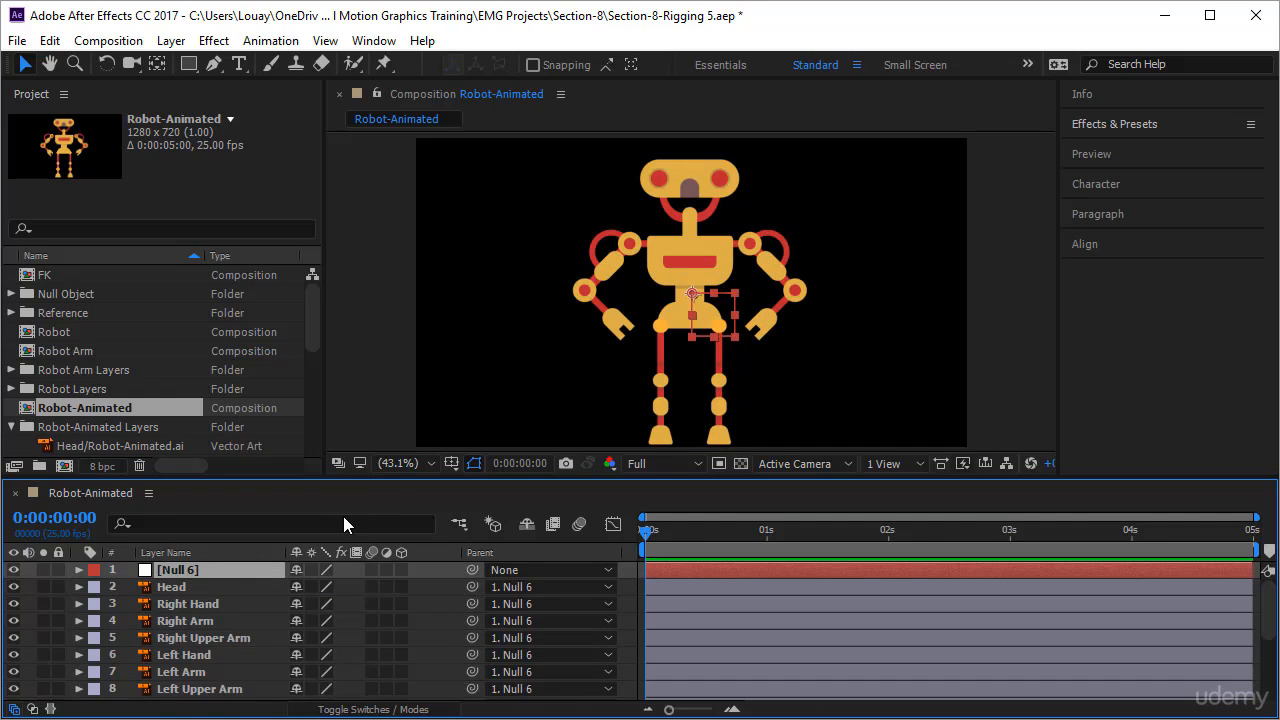
pyautogui.press('s')
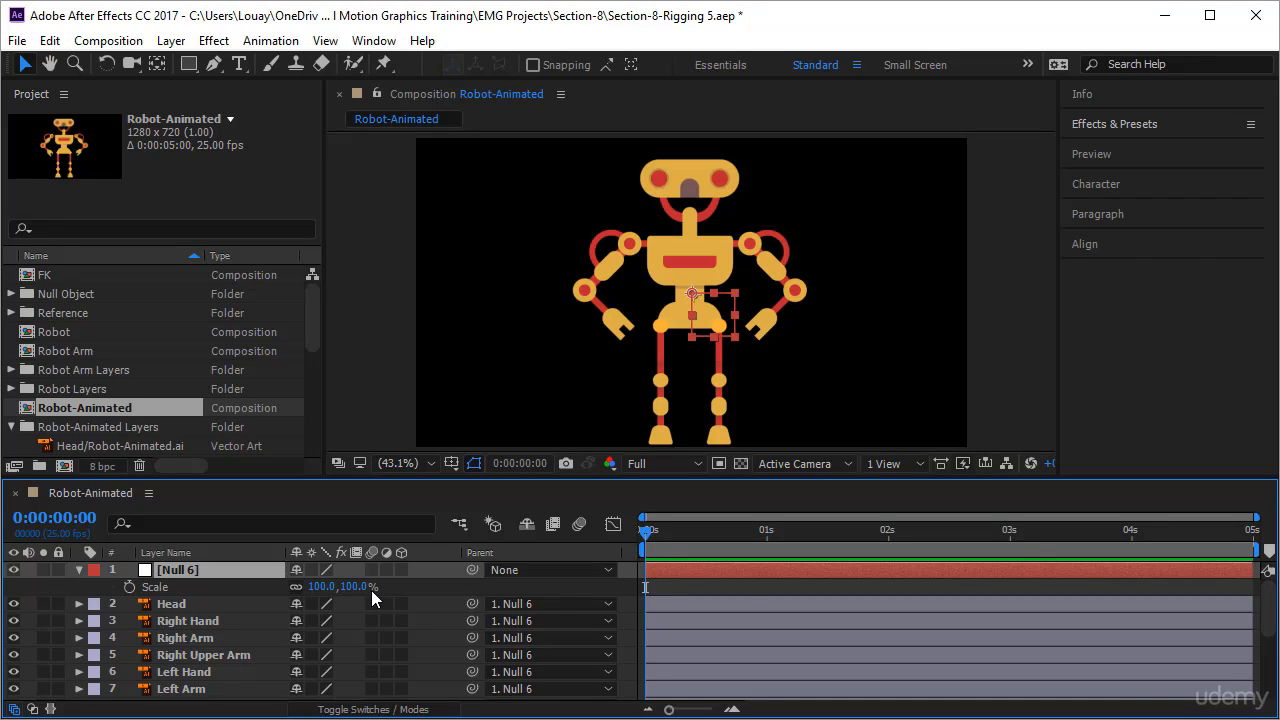
pyautogui.moveTo(322, 587); pyautogui.dragTo(352, 626)
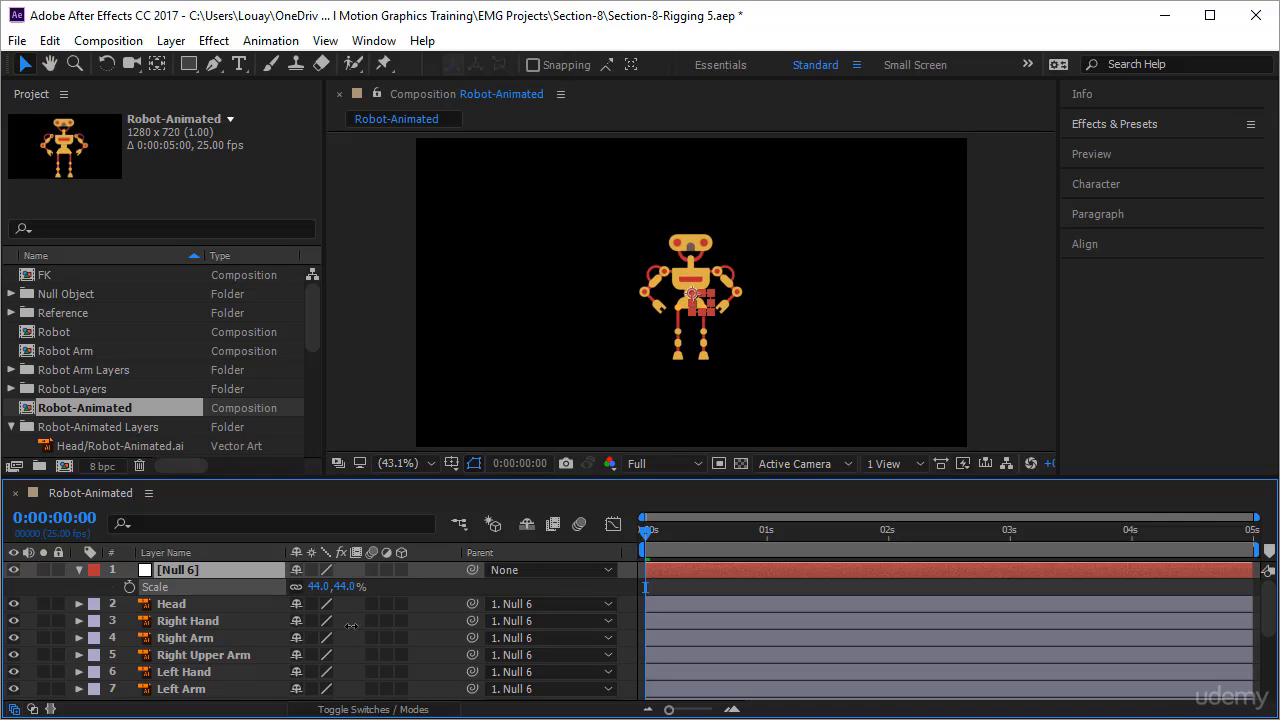
pyautogui.moveTo(694, 293); pyautogui.dragTo(508, 300)
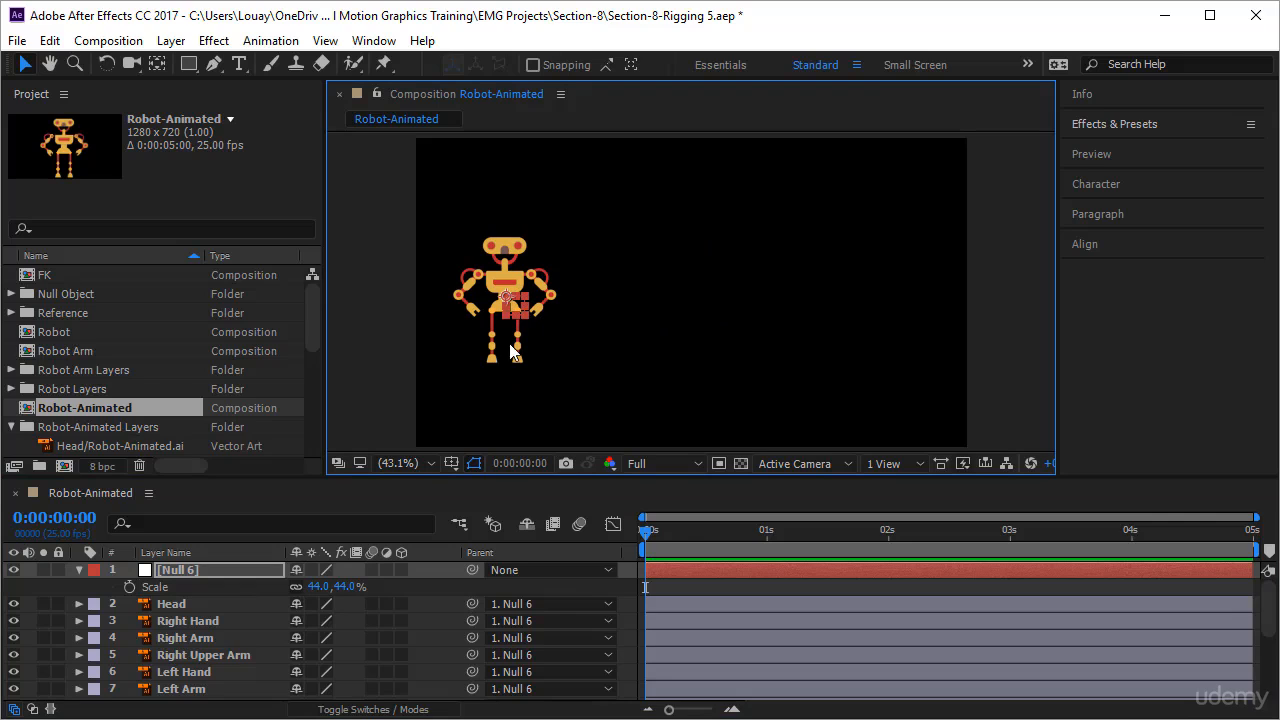
# Set the null object's scale to 82% and shift it slightly to the right with the robot
pyautogui.moveTo(344, 587); pyautogui.dragTo(390, 588)
pyautogui.click(512, 300)
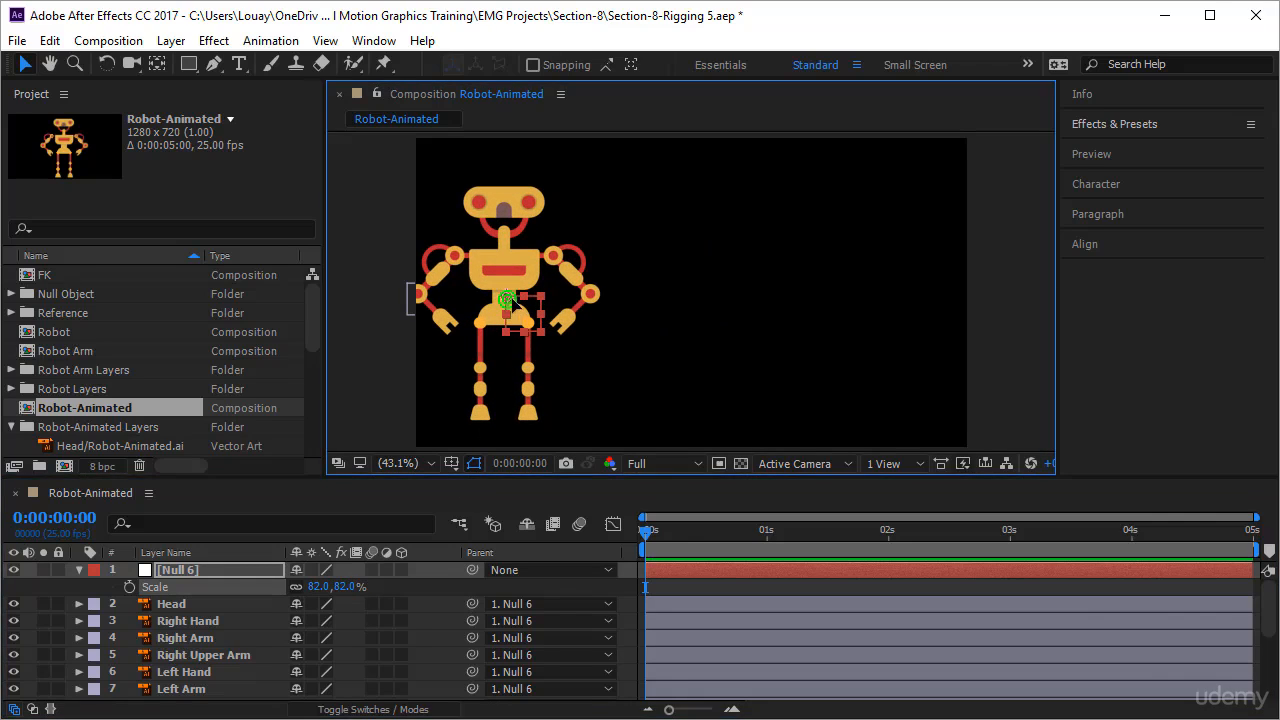
pyautogui.moveTo(512, 300); pyautogui.dragTo(535, 301)
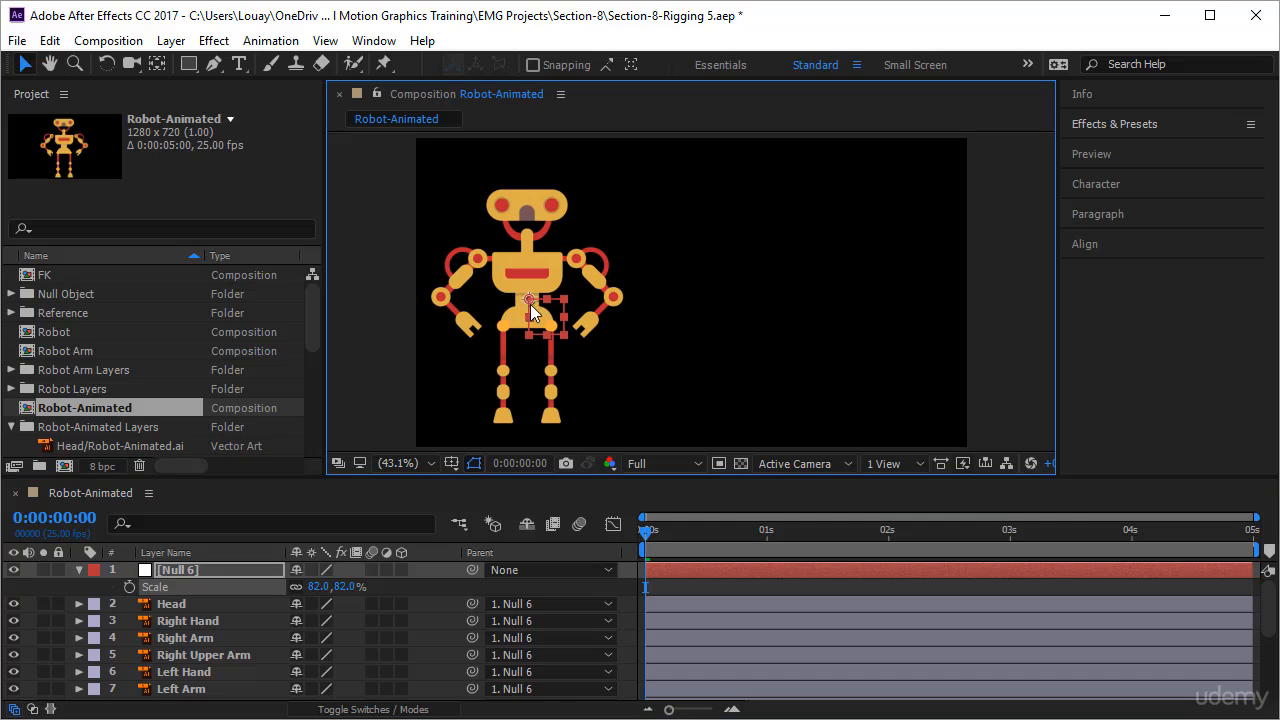
# Delete the null object, undo the deletion, and check the parent assignments through the layer list
pyautogui.click(225, 575)
pyautogui.press('Delete')
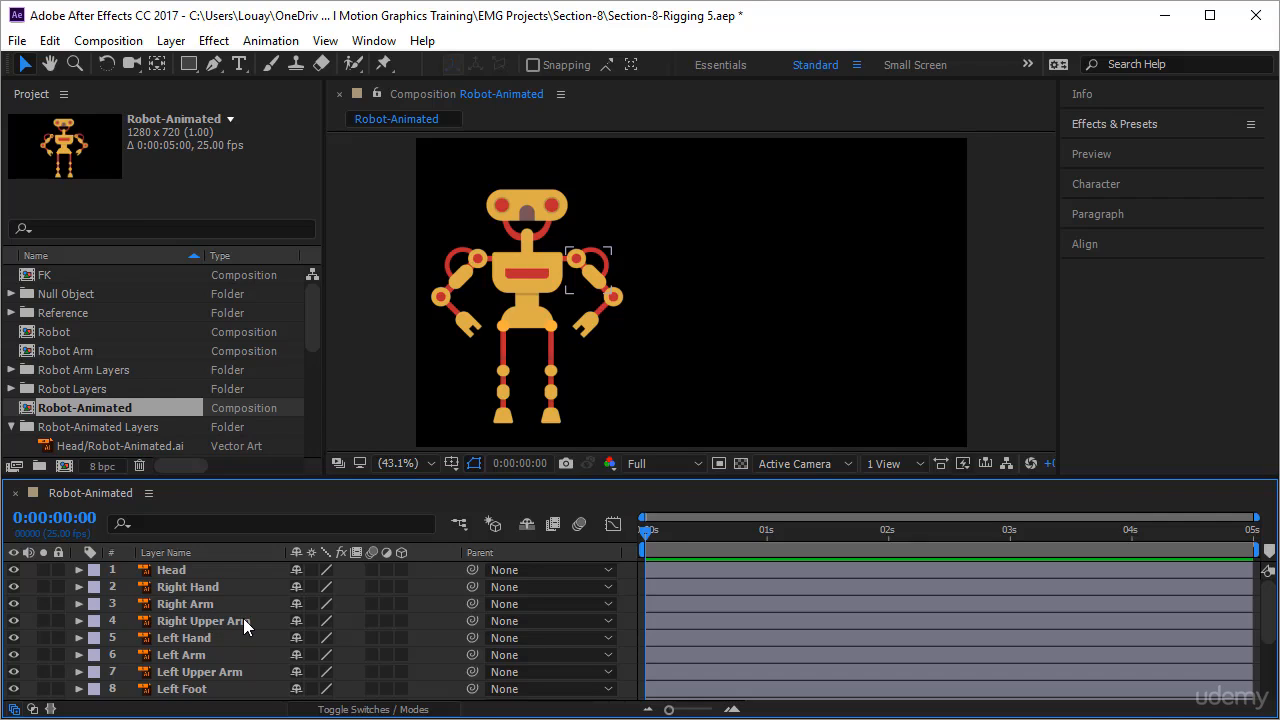
pyautogui.hotkey('ctrl', 'z')
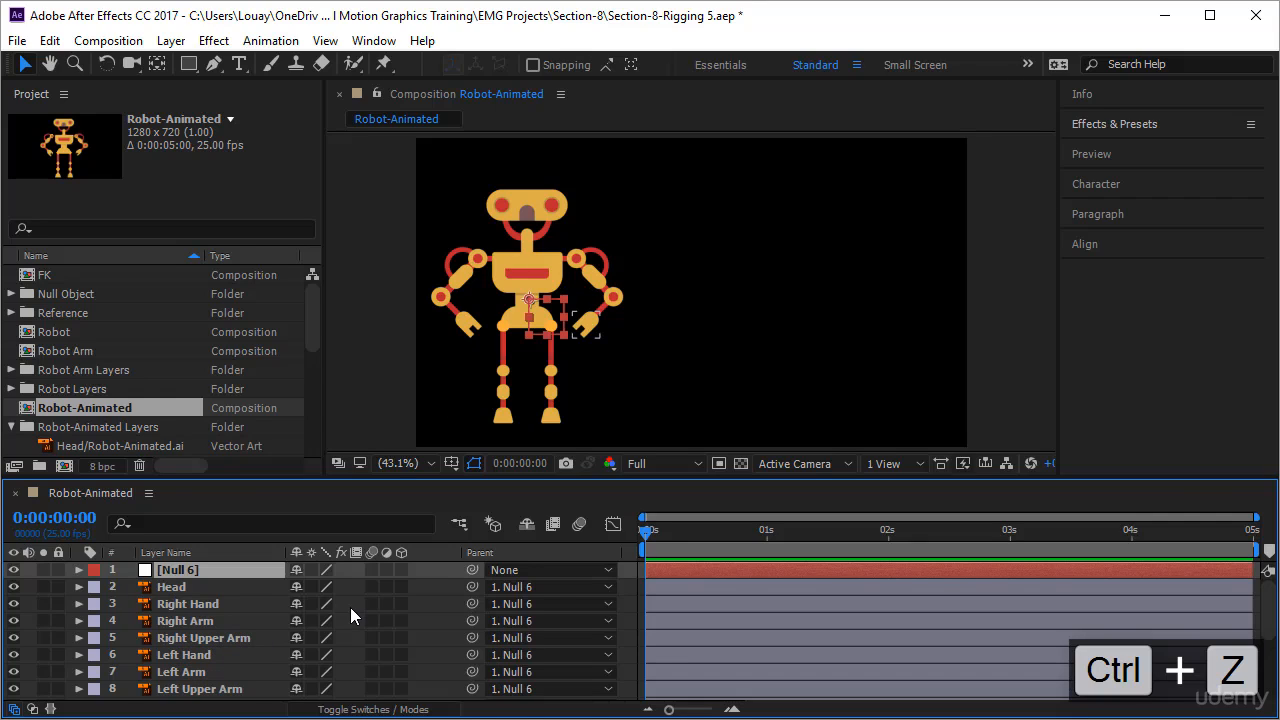
pyautogui.scroll(-4, 511, 606)
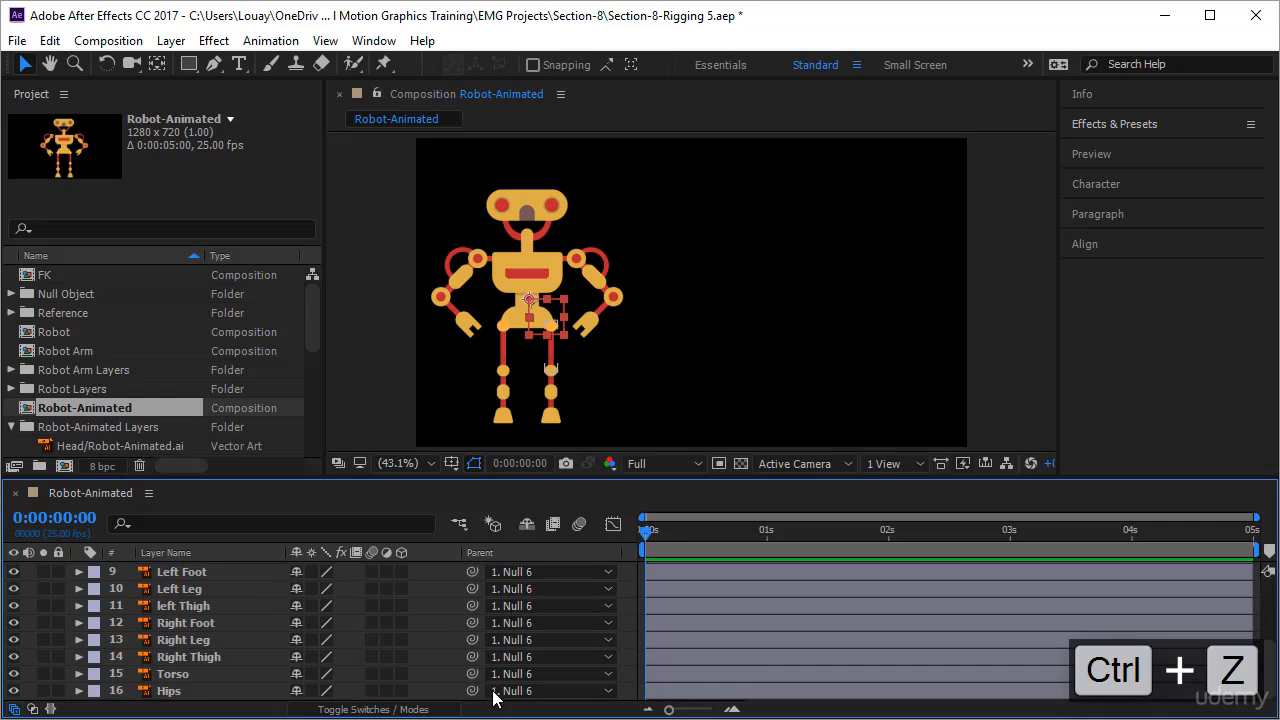
pyautogui.scroll(3, 536, 644)
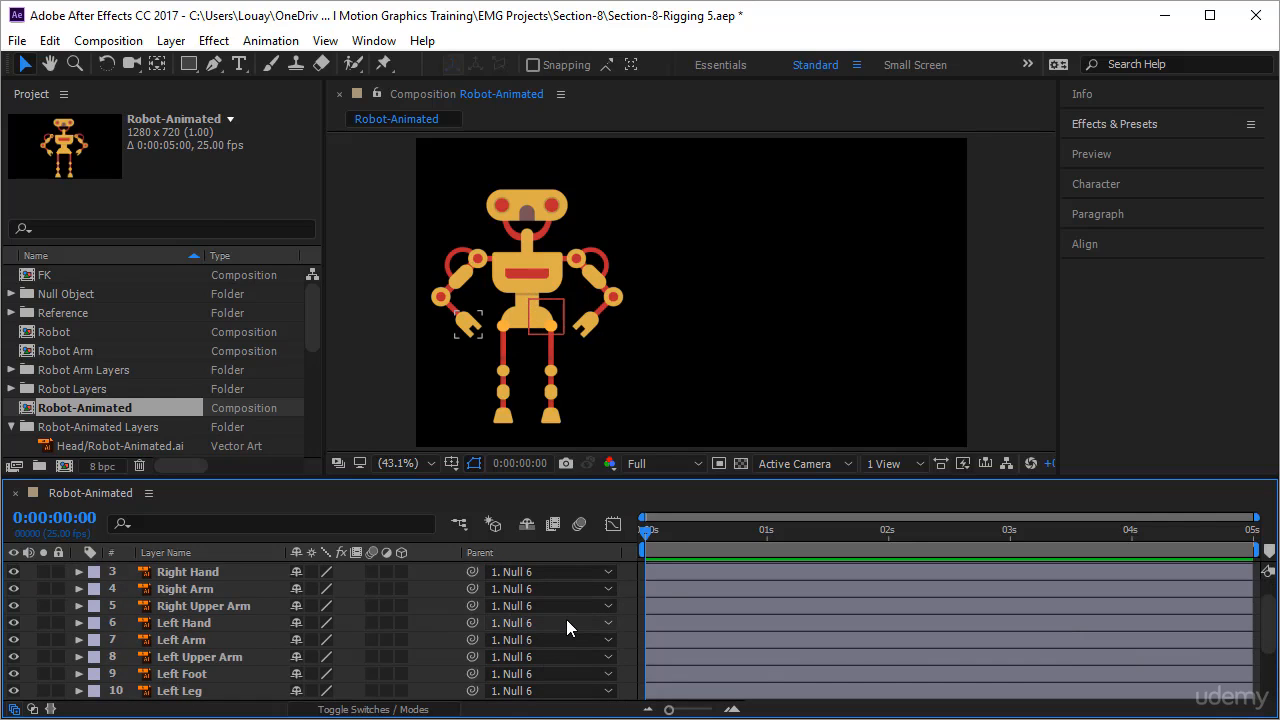
pyautogui.scroll(1, 560, 642)
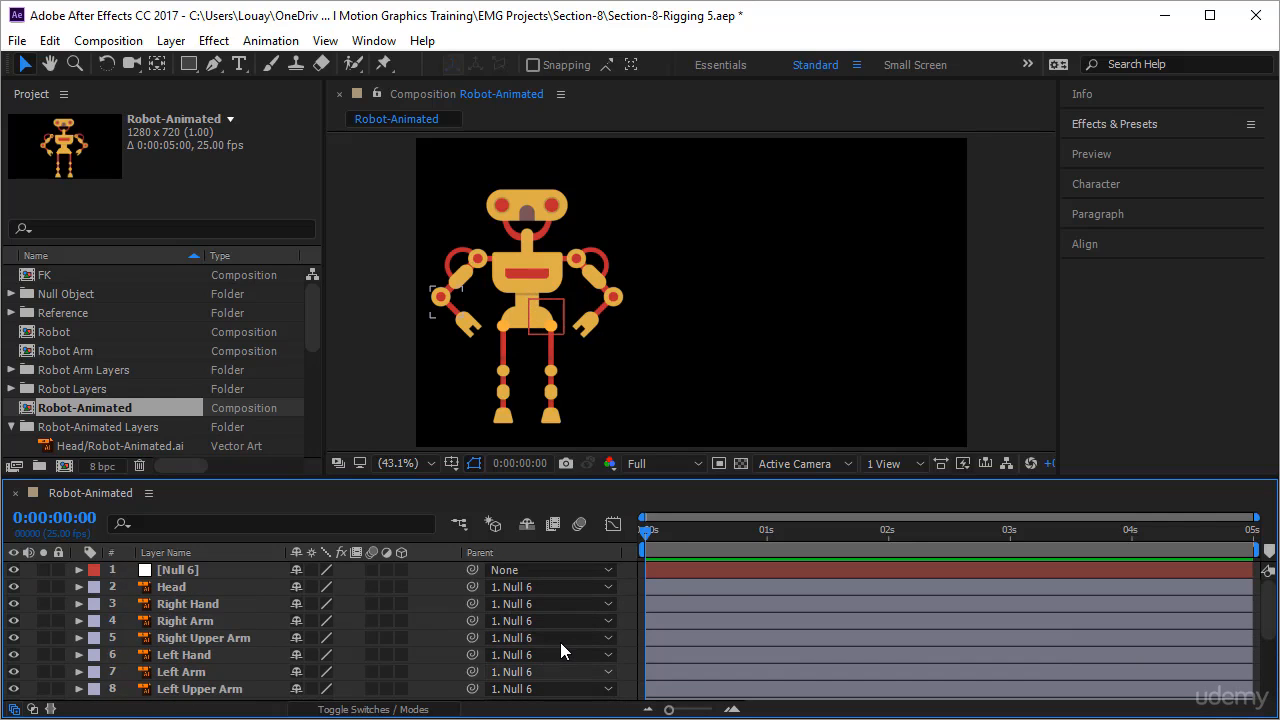
# Select the robot's Hips layer and trace its parent link to the null object
pyautogui.click(512, 316)
pyautogui.scroll(-3, 471, 656)
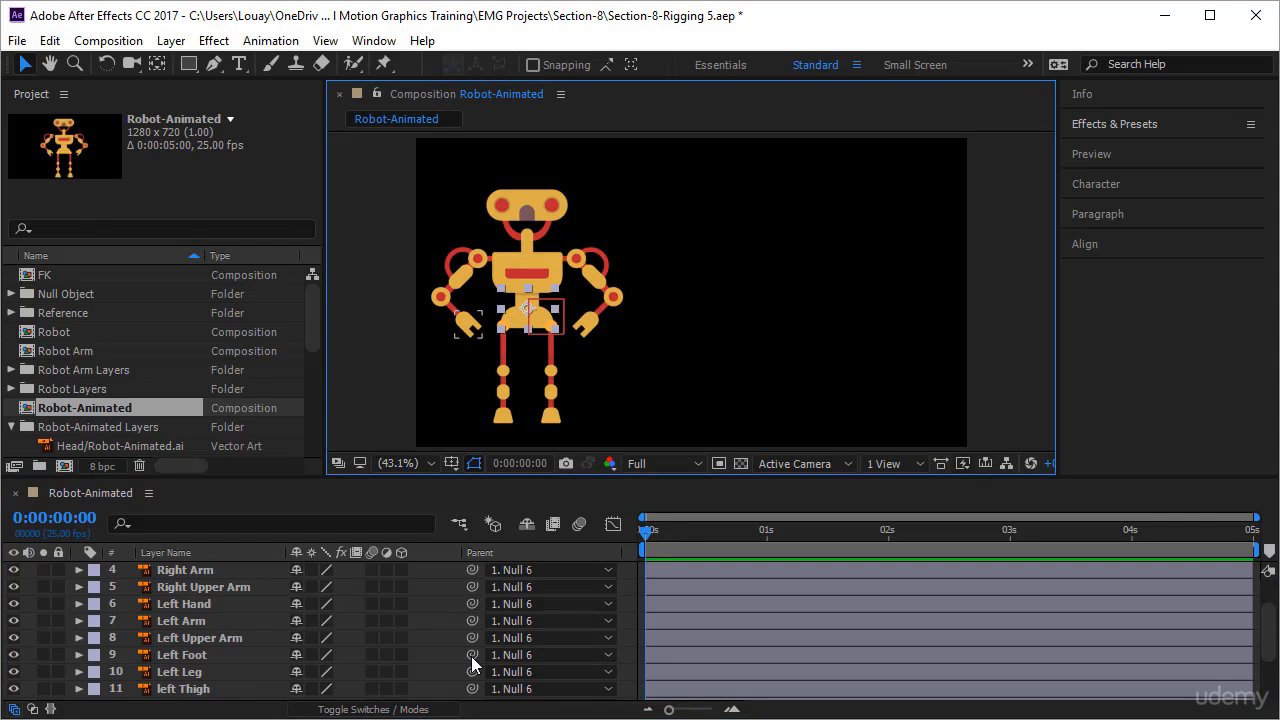
pyautogui.scroll(-1, 471, 660)
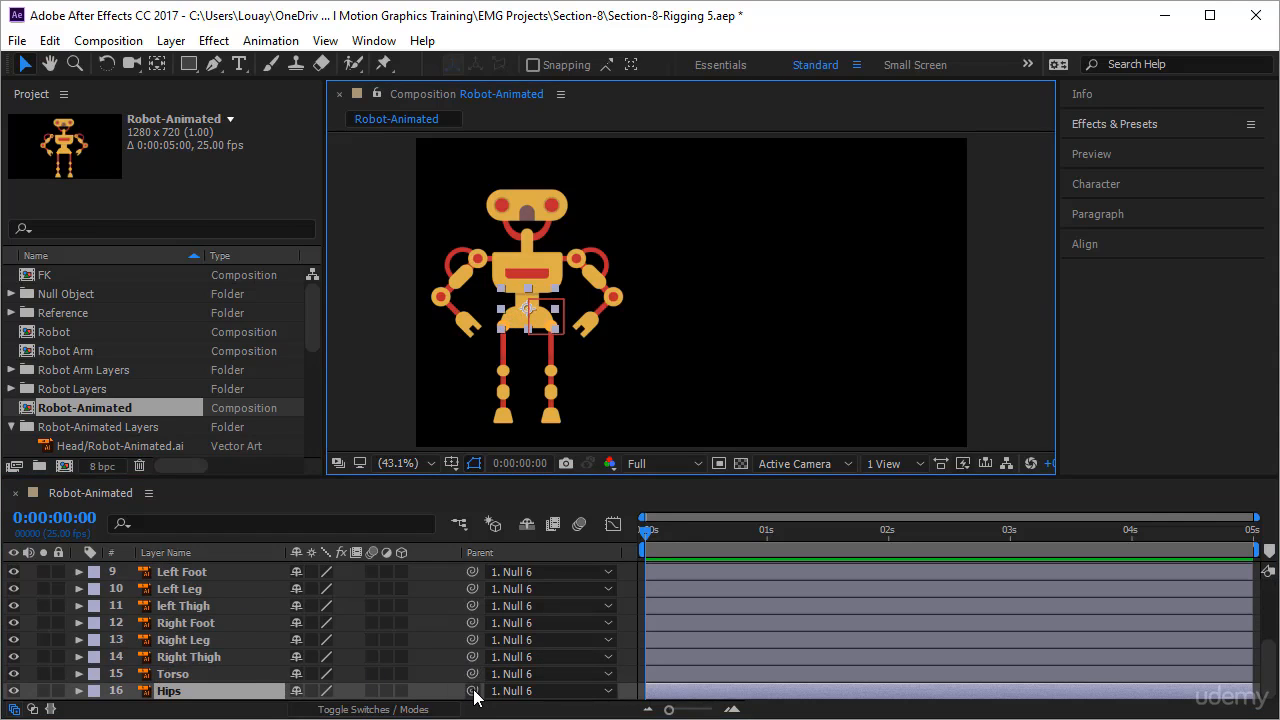
pyautogui.moveTo(471, 690); pyautogui.dragTo(177, 578)
# Set the parent to None for all the robot layers except Hips
pyautogui.hotkey('ctrl', 'a')
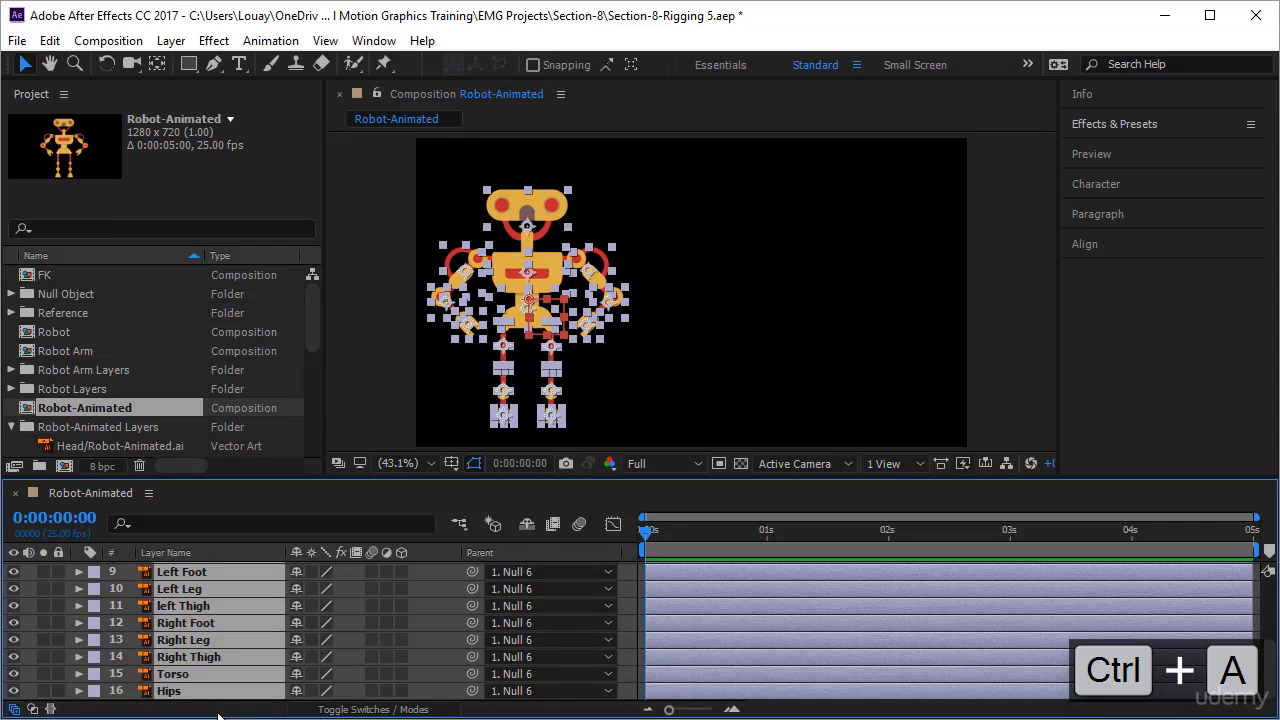
pyautogui.keyDown('ctrl'); pyautogui.click(214, 692); pyautogui.keyUp('ctrl')
pyautogui.scroll(4, 233, 675)
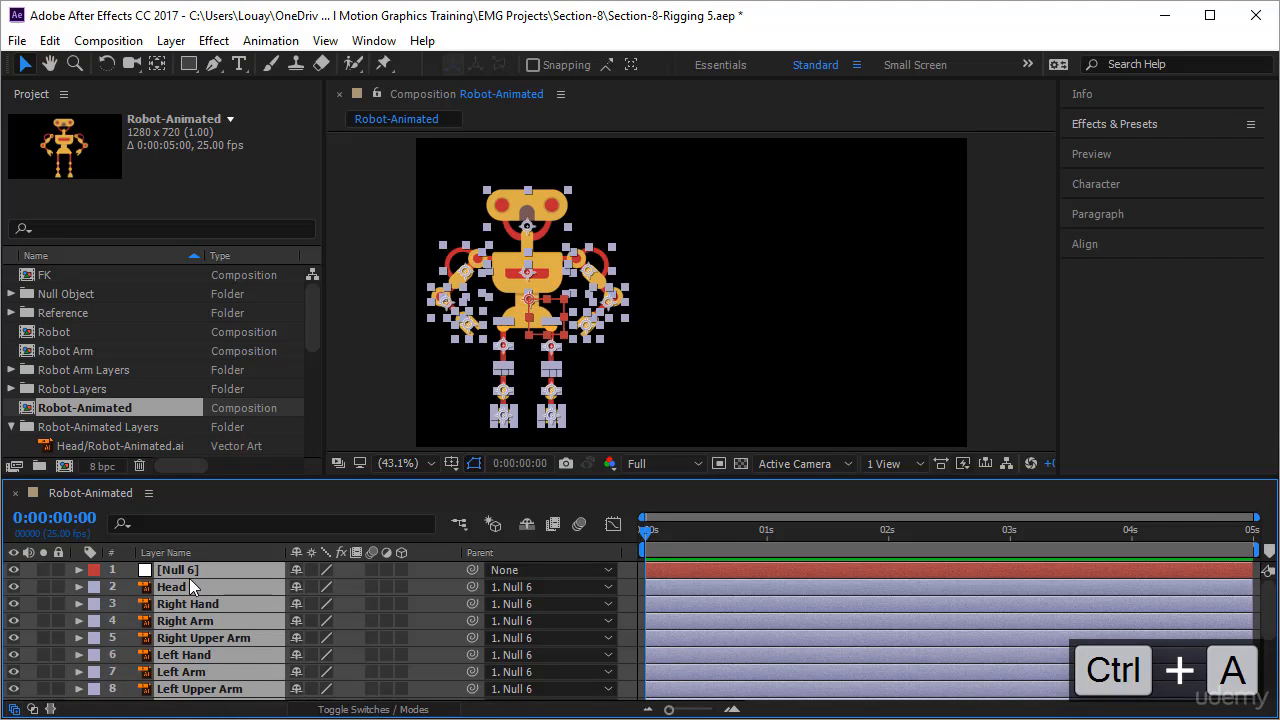
pyautogui.keyDown('ctrl'); pyautogui.click(192, 570); pyautogui.keyUp('ctrl')
pyautogui.click(510, 589)
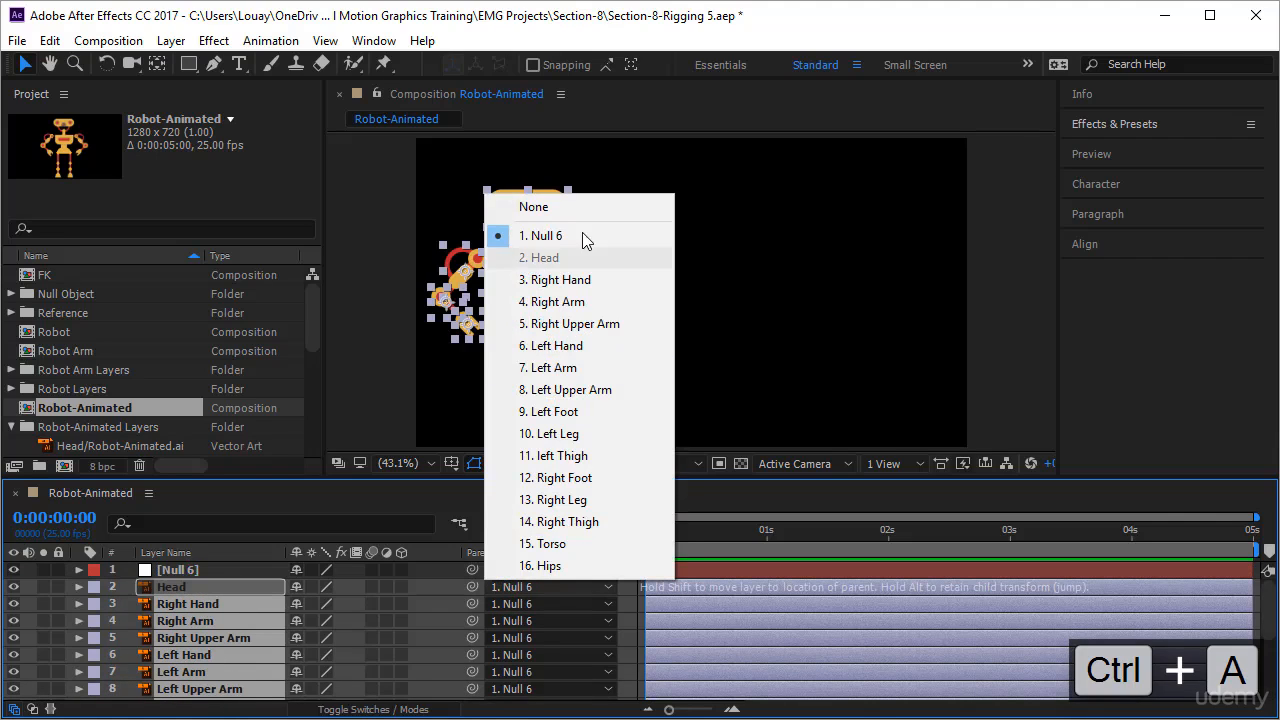
pyautogui.click(579, 207)
pyautogui.click(739, 350)
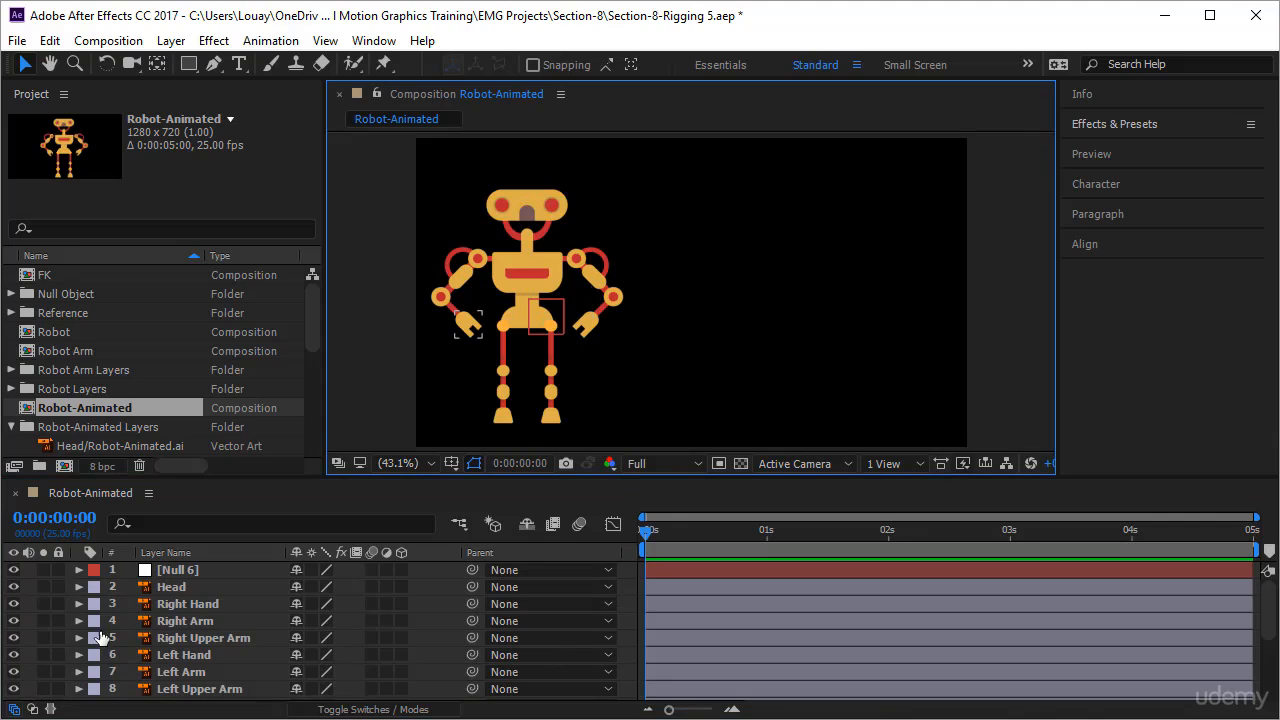
# Try moving the null object down to a Y position of about 500.9 and undo the move
pyautogui.click(547, 316)
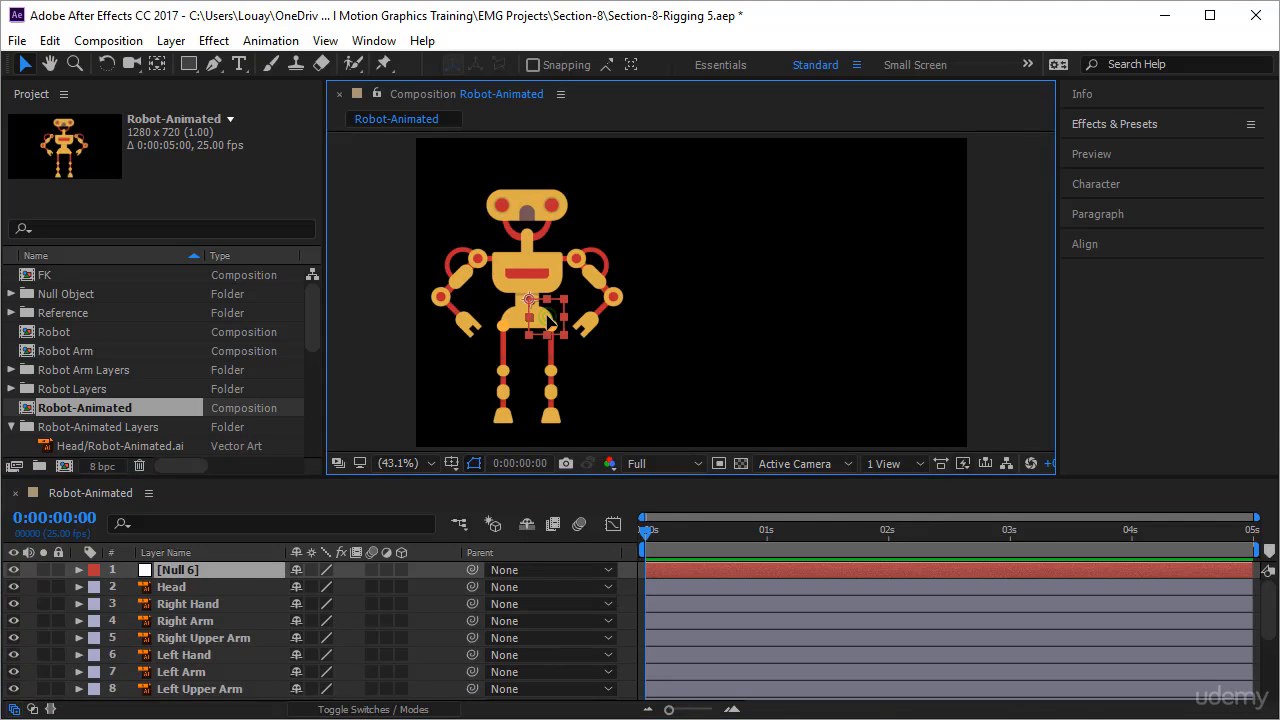
pyautogui.press('p')
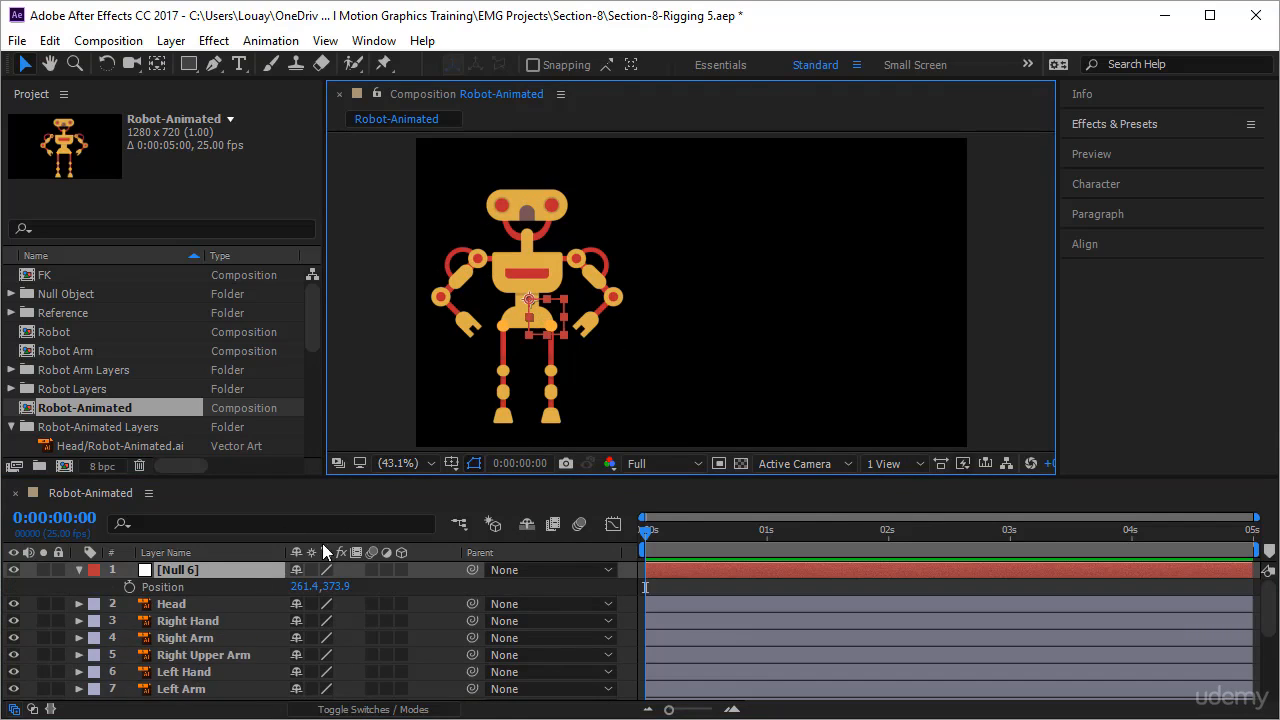
pyautogui.moveTo(333, 586); pyautogui.dragTo(340, 586)
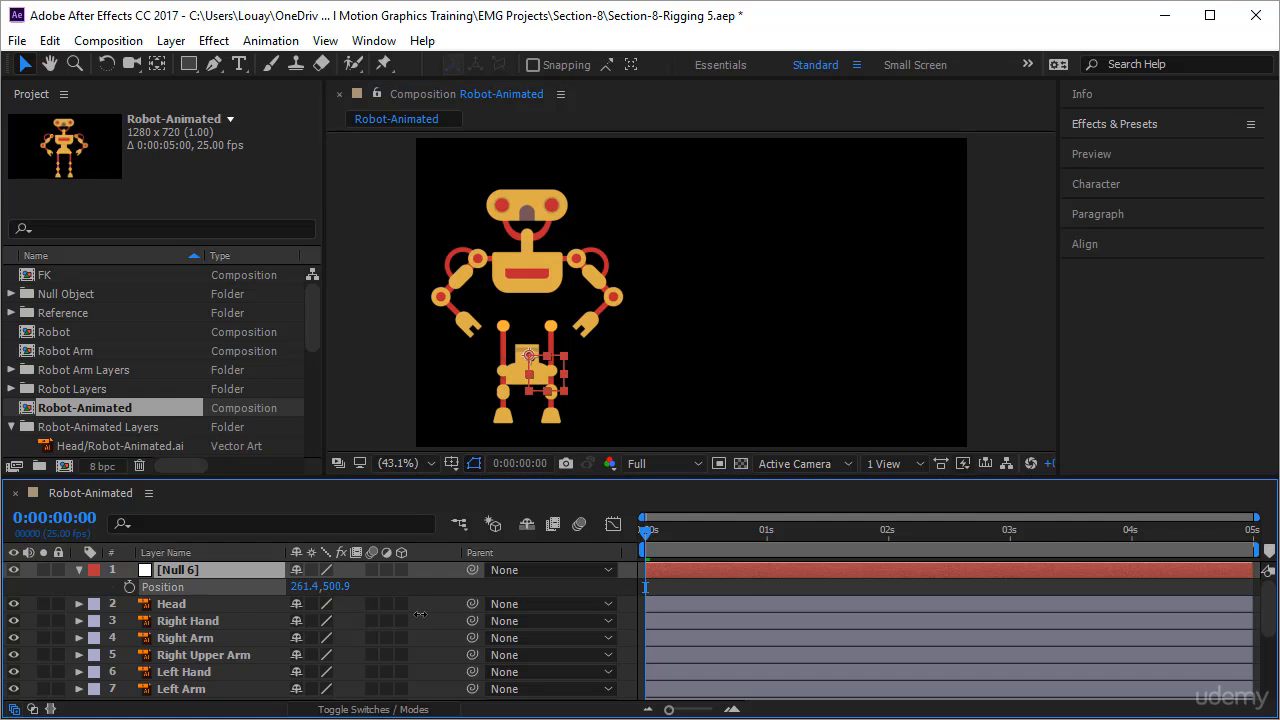
pyautogui.hotkey('ctrl', 'z')
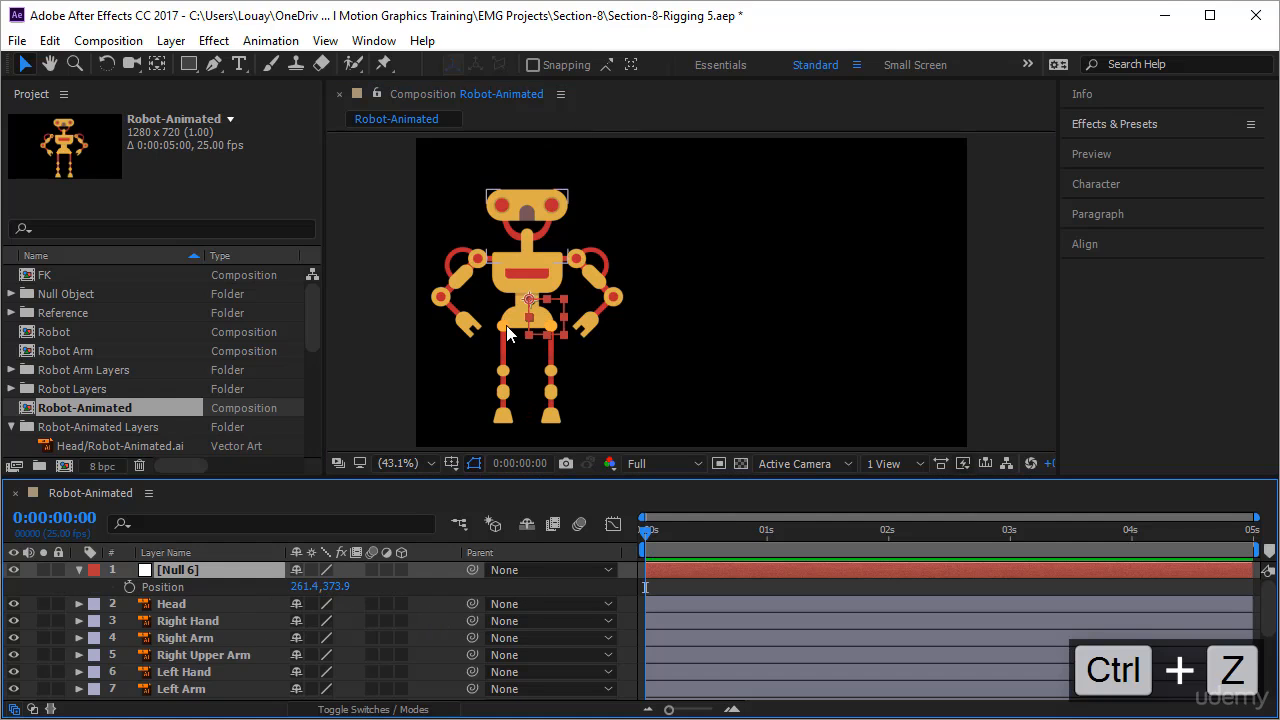